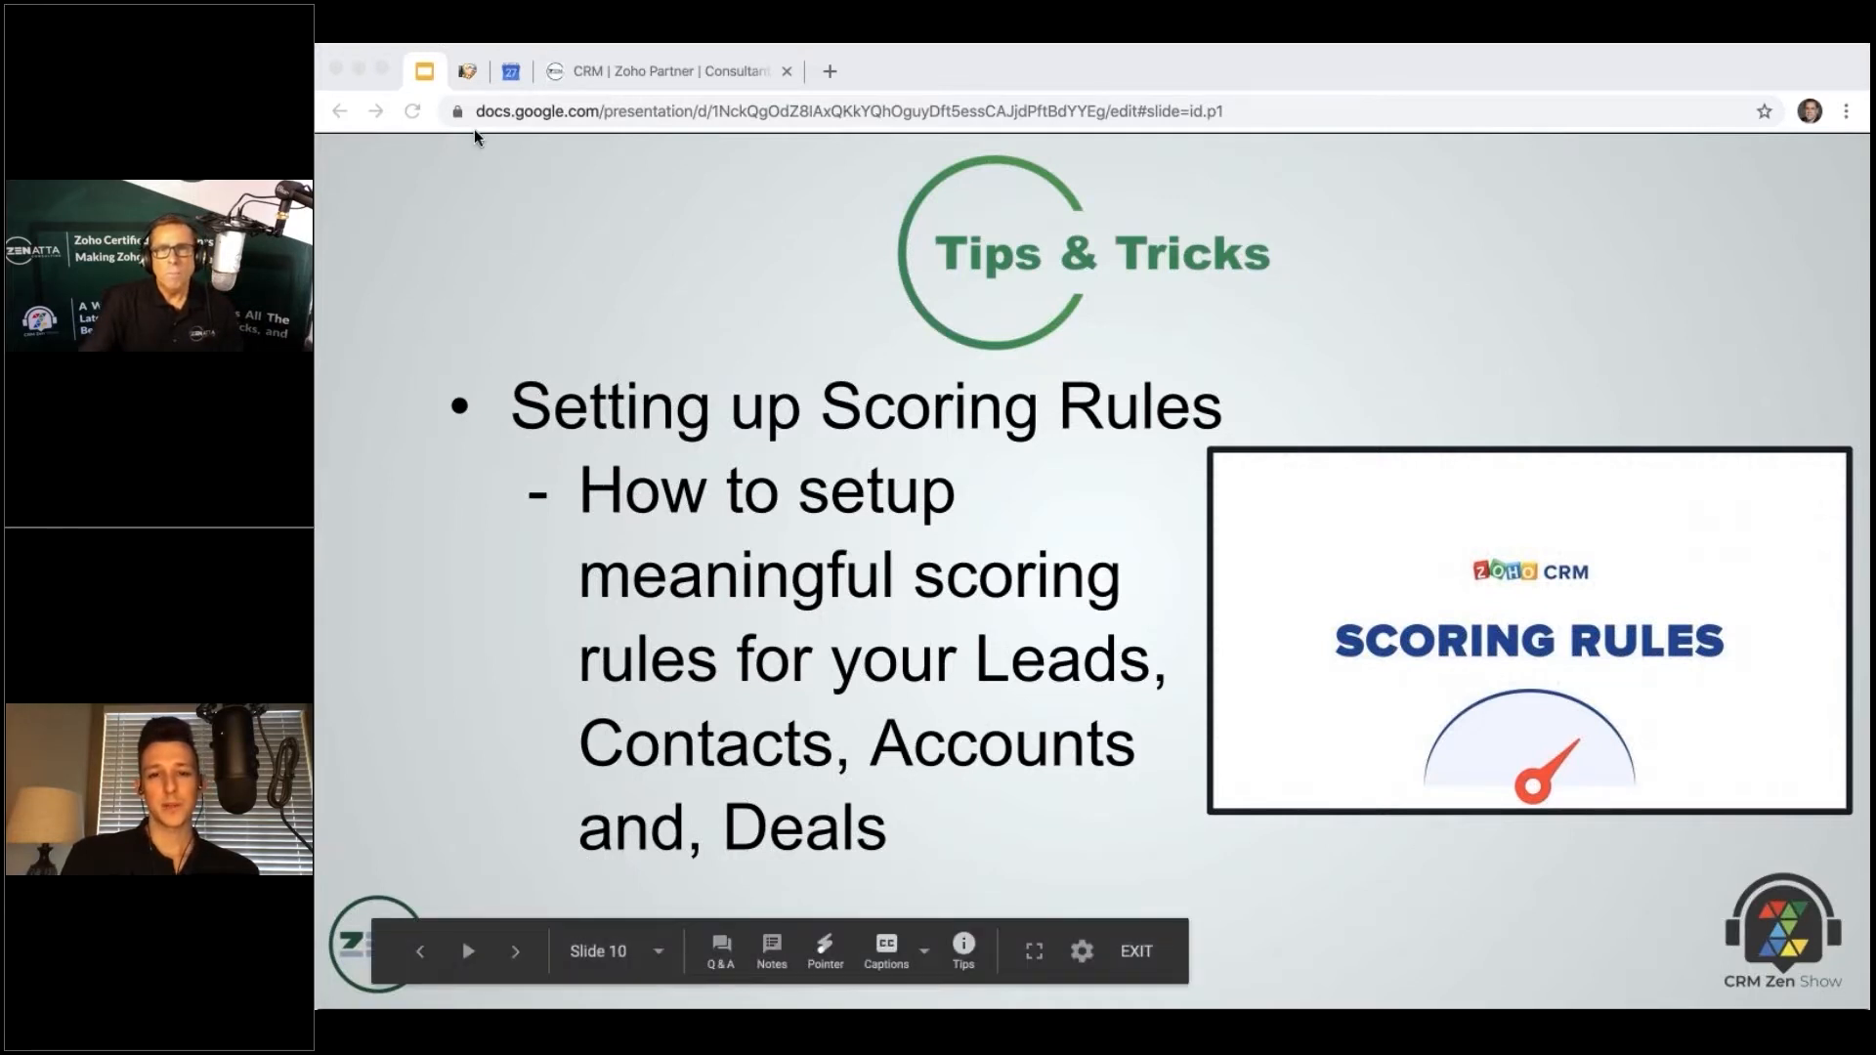
# Switch from the Google Slides presentation to the Zoho CRM Setup page's Automation section.
pyautogui.click(470, 73)
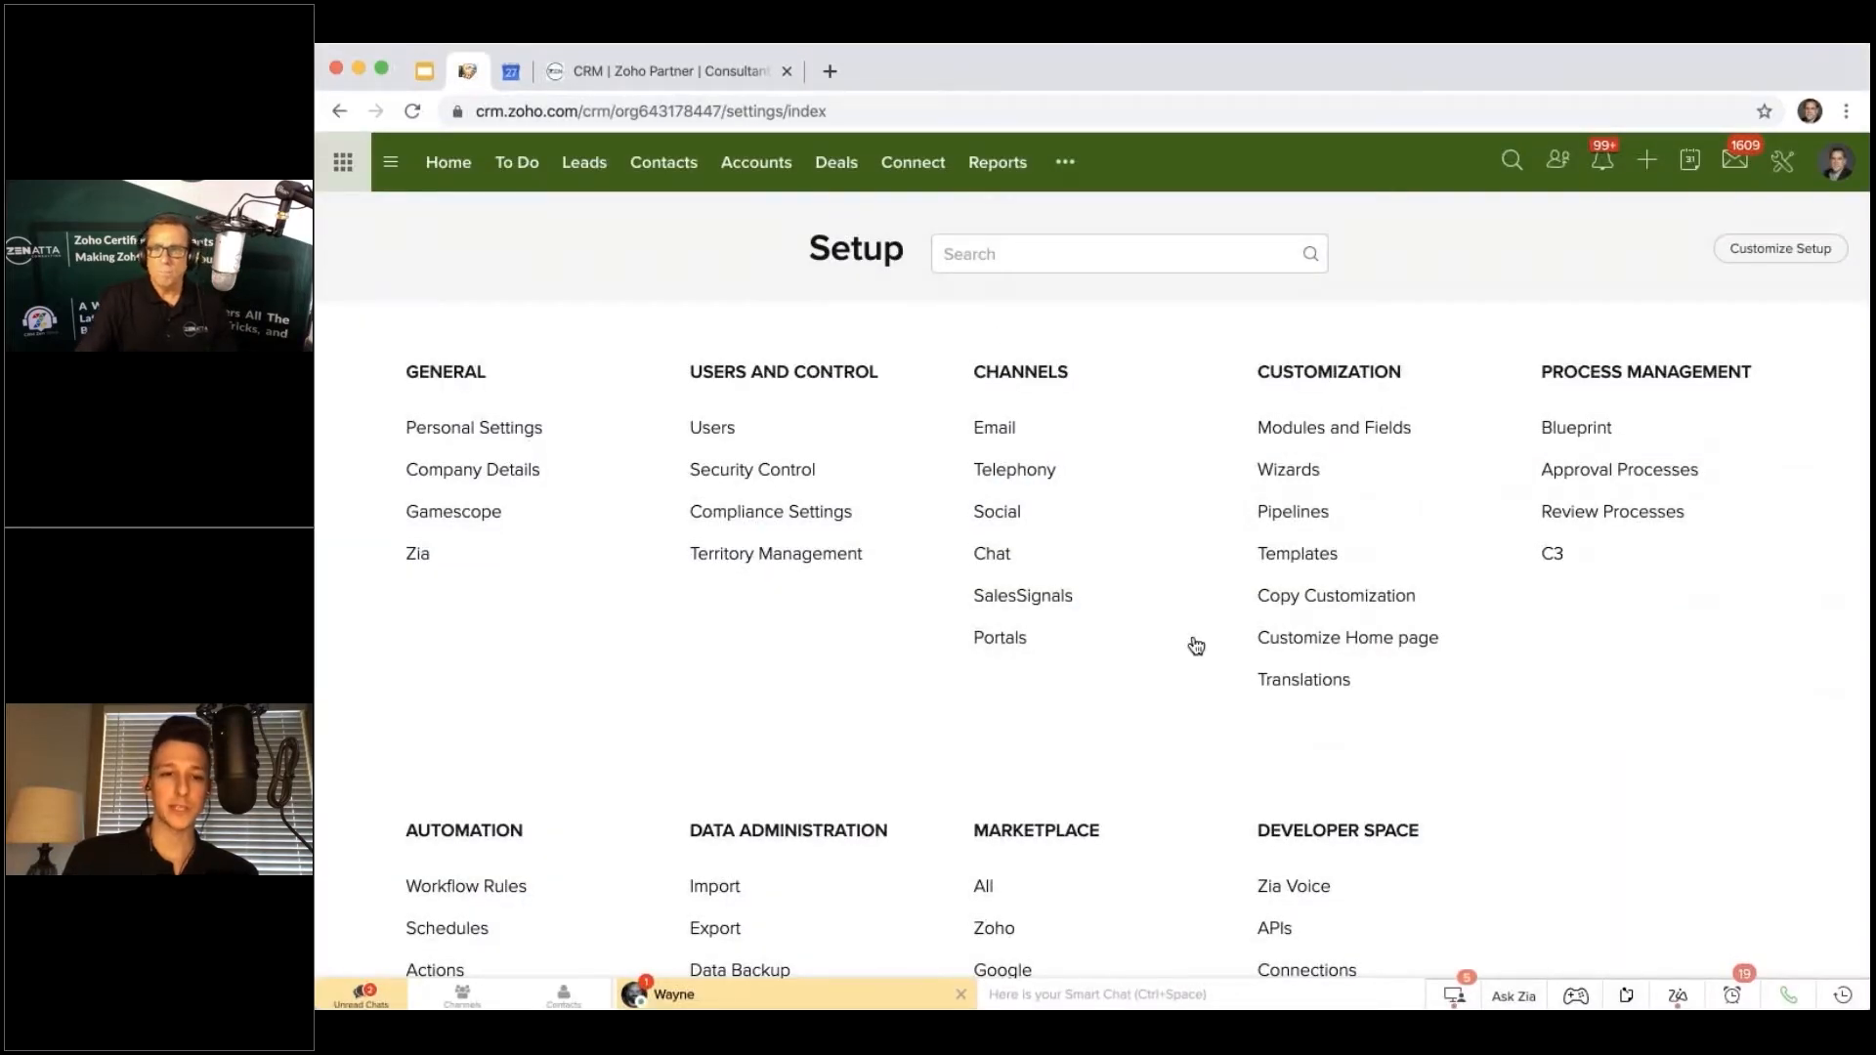
pyautogui.scroll(-2, 1196, 647)
pyautogui.scroll(-2, 1026, 689)
pyautogui.scroll(-1, 834, 729)
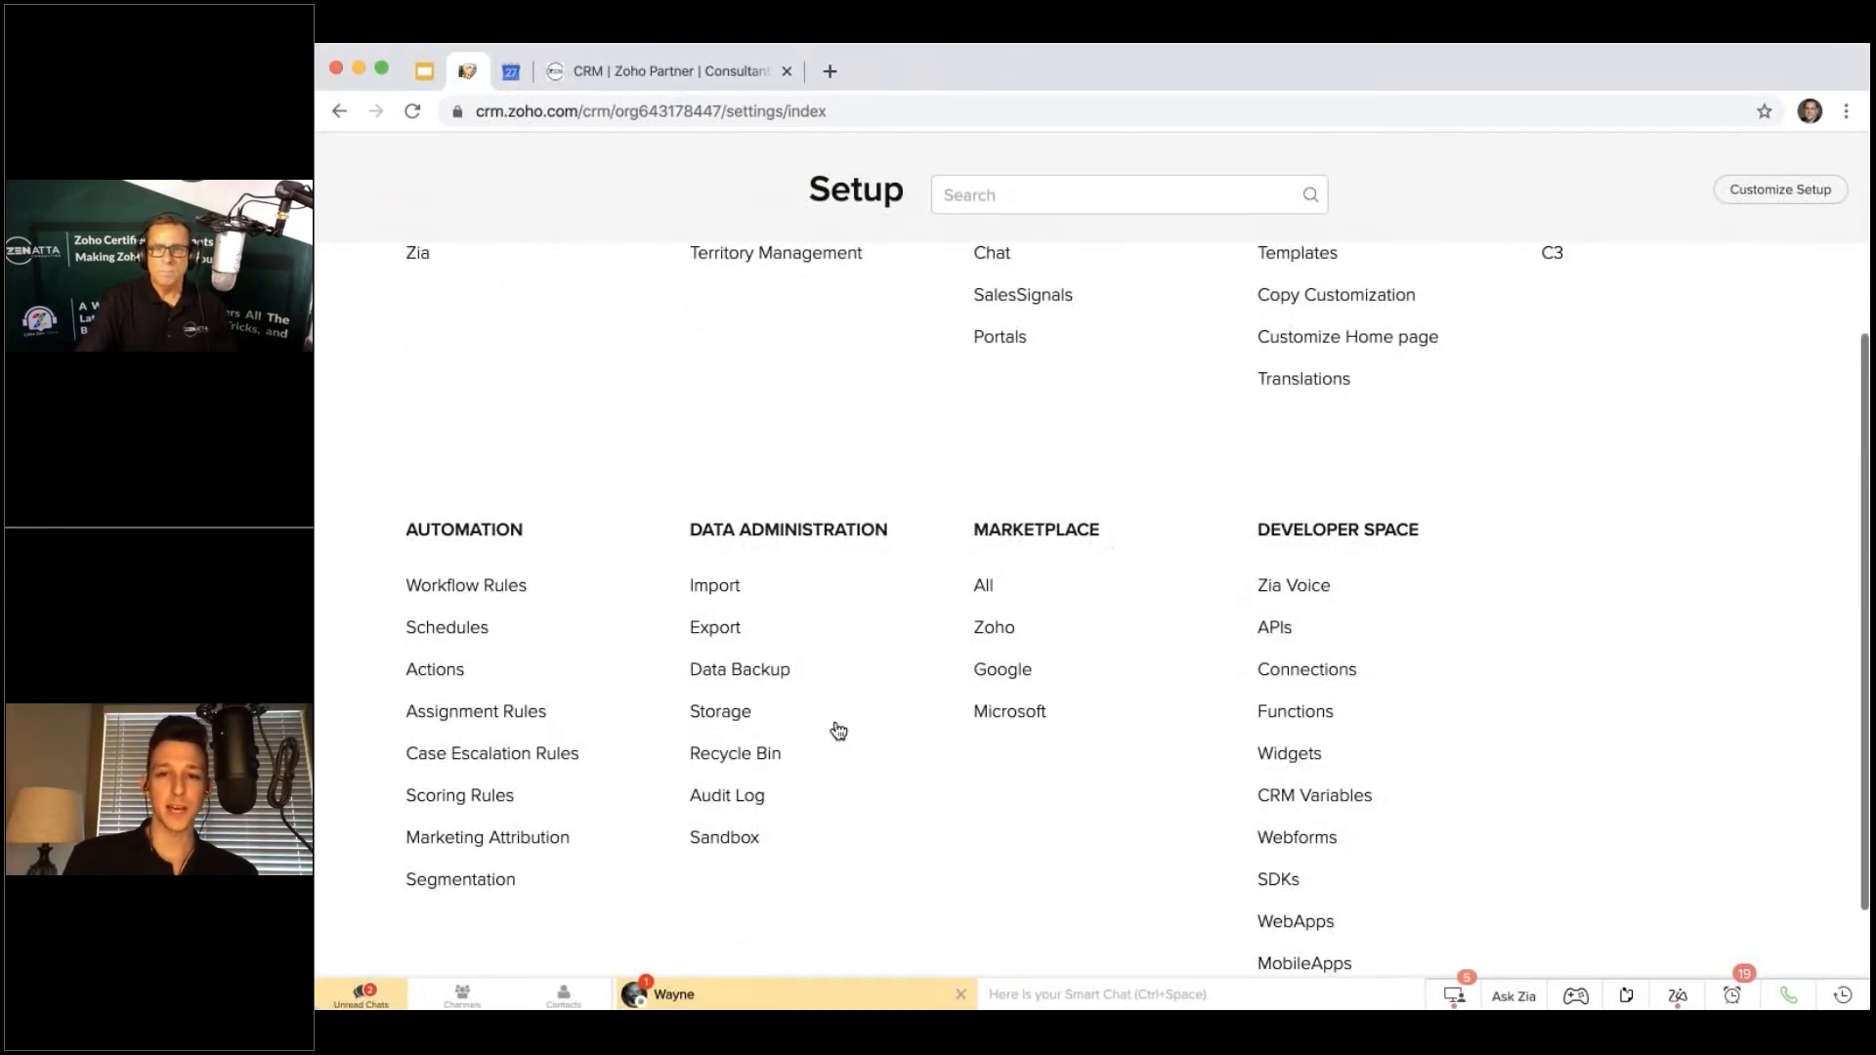
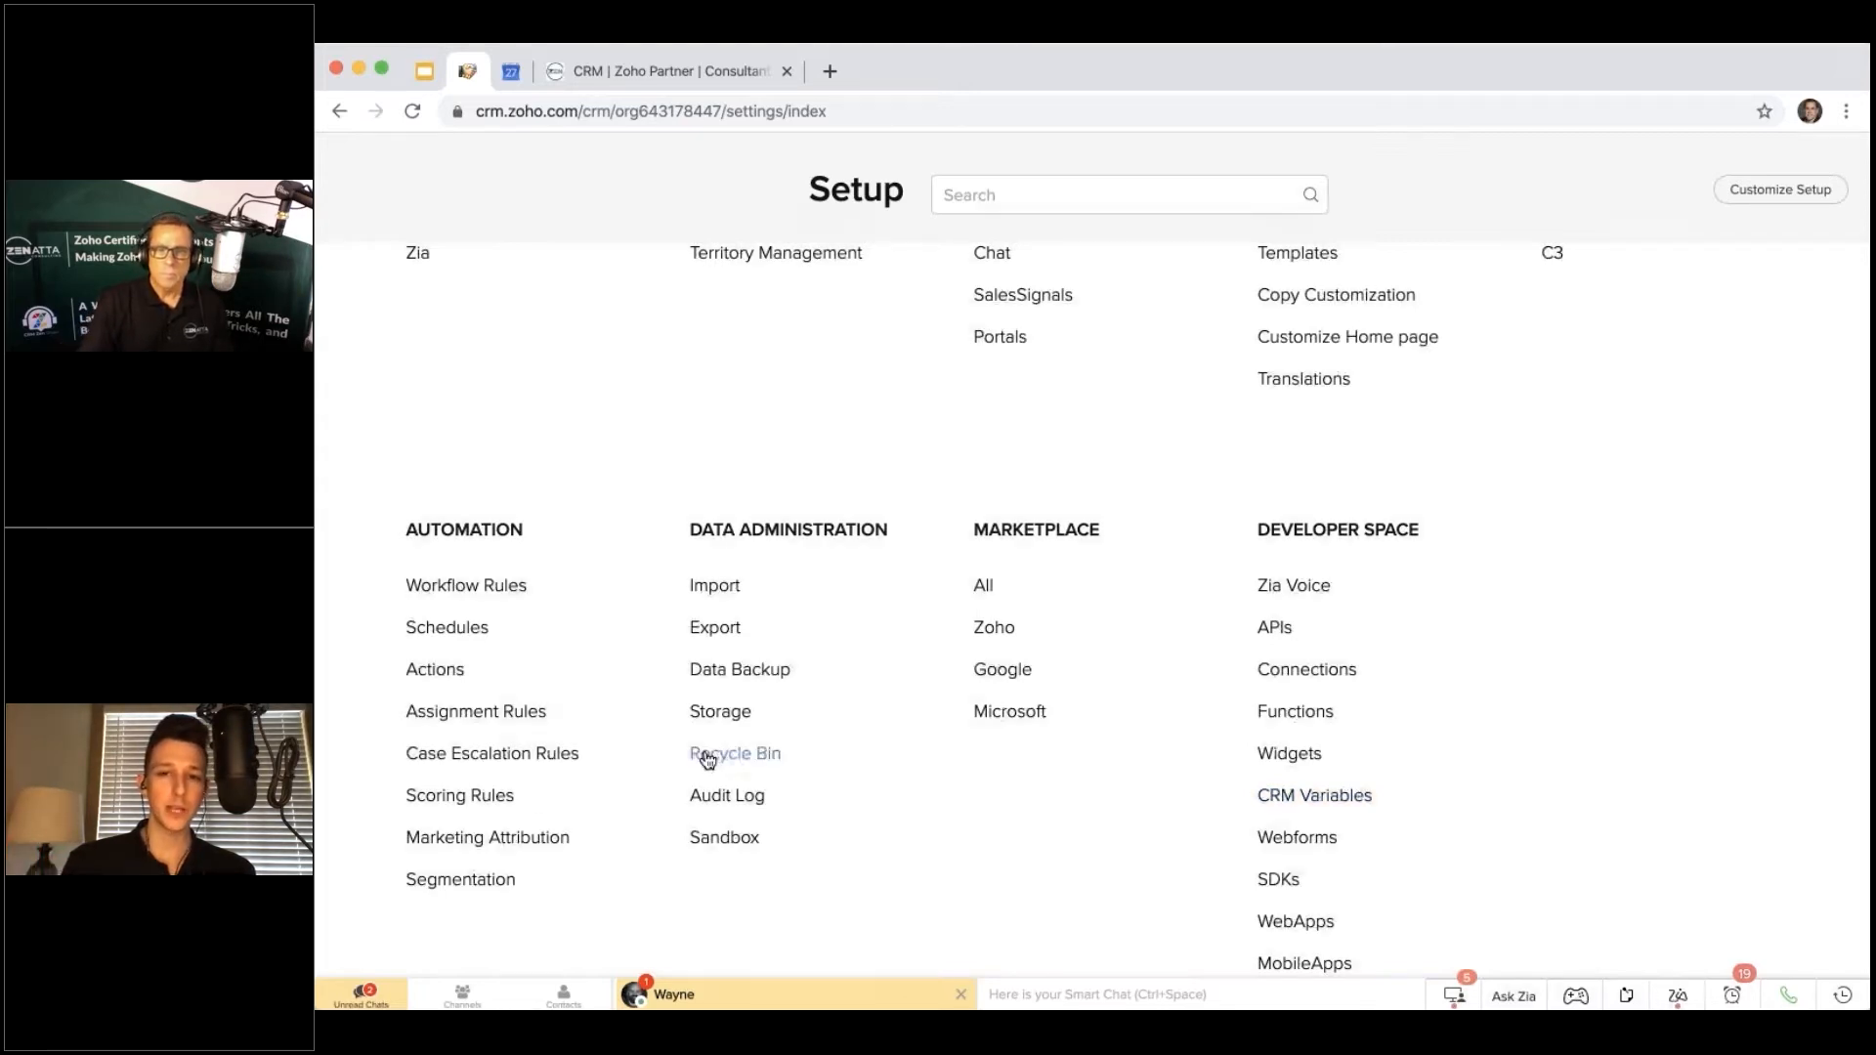
# Open the Scoring Rules settings showing the Leads rule: Title is Demo adds 10 points.
pyautogui.click(484, 796)
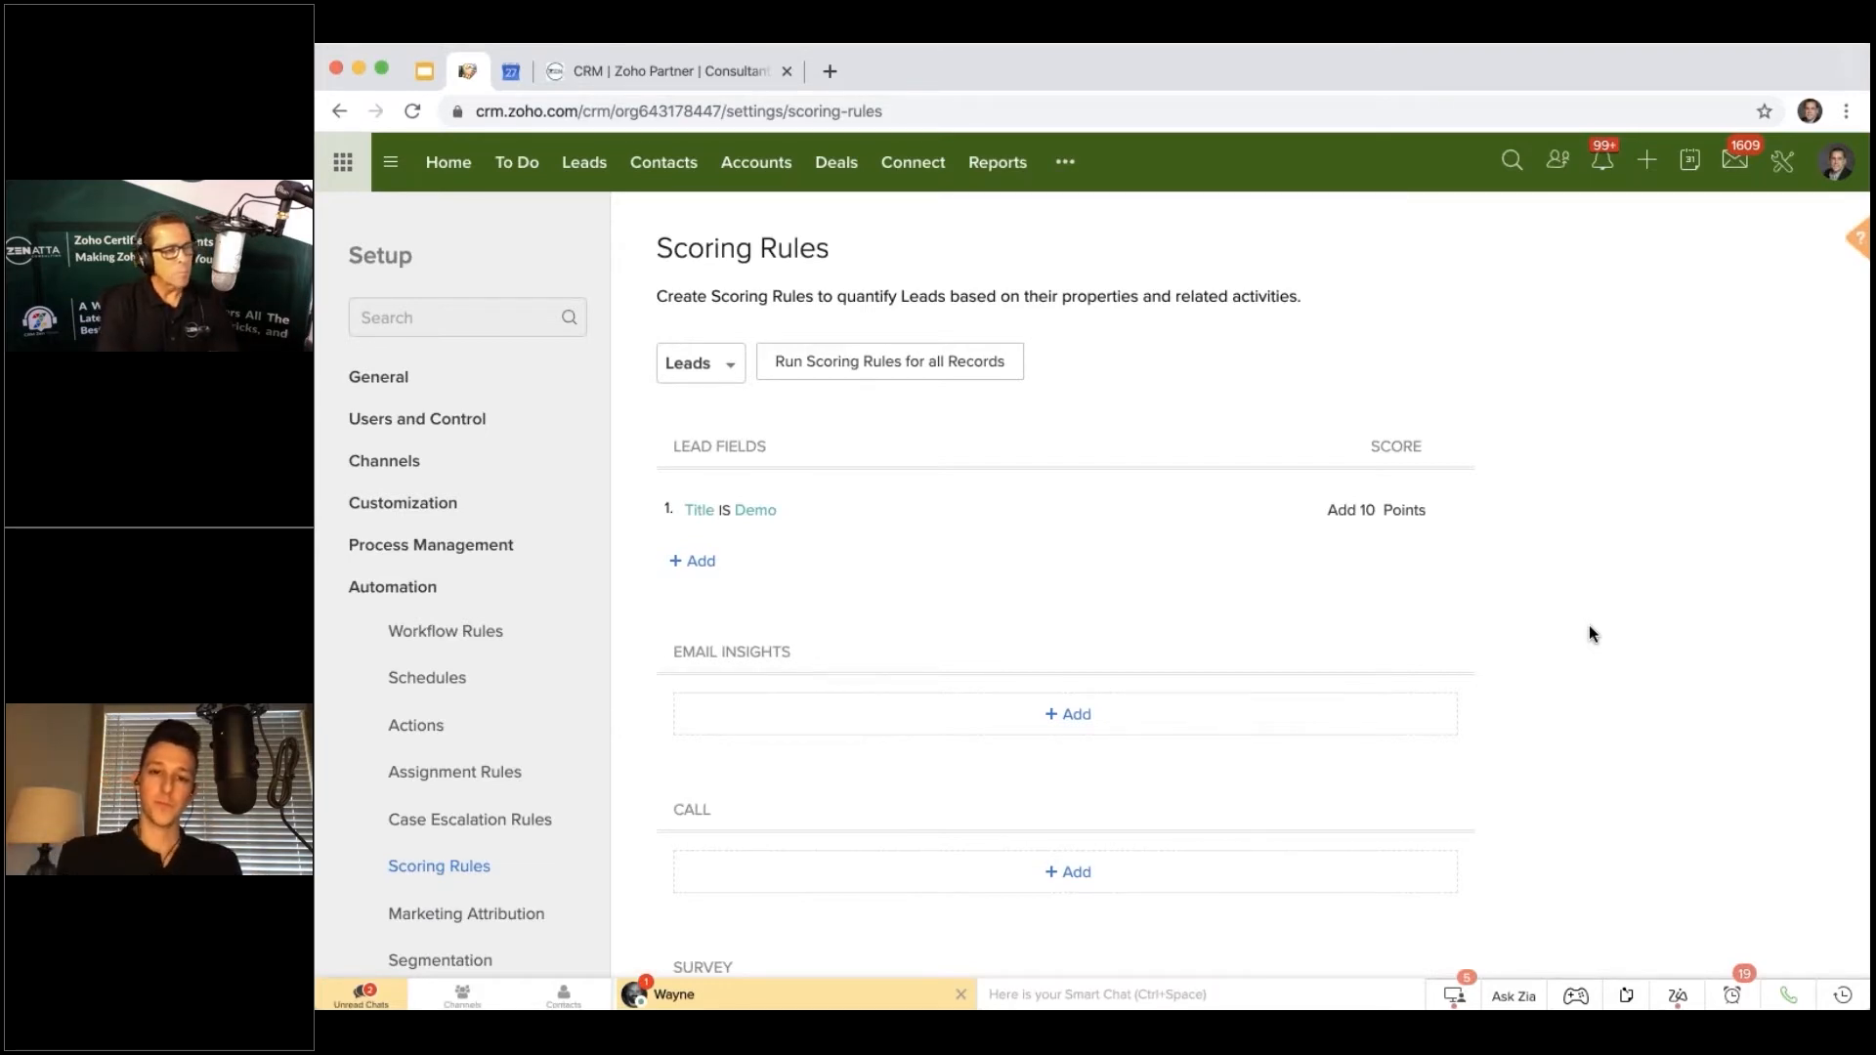
# Close the chat conversation to review the Leads scoring sections through Webinar.
pyautogui.click(962, 996)
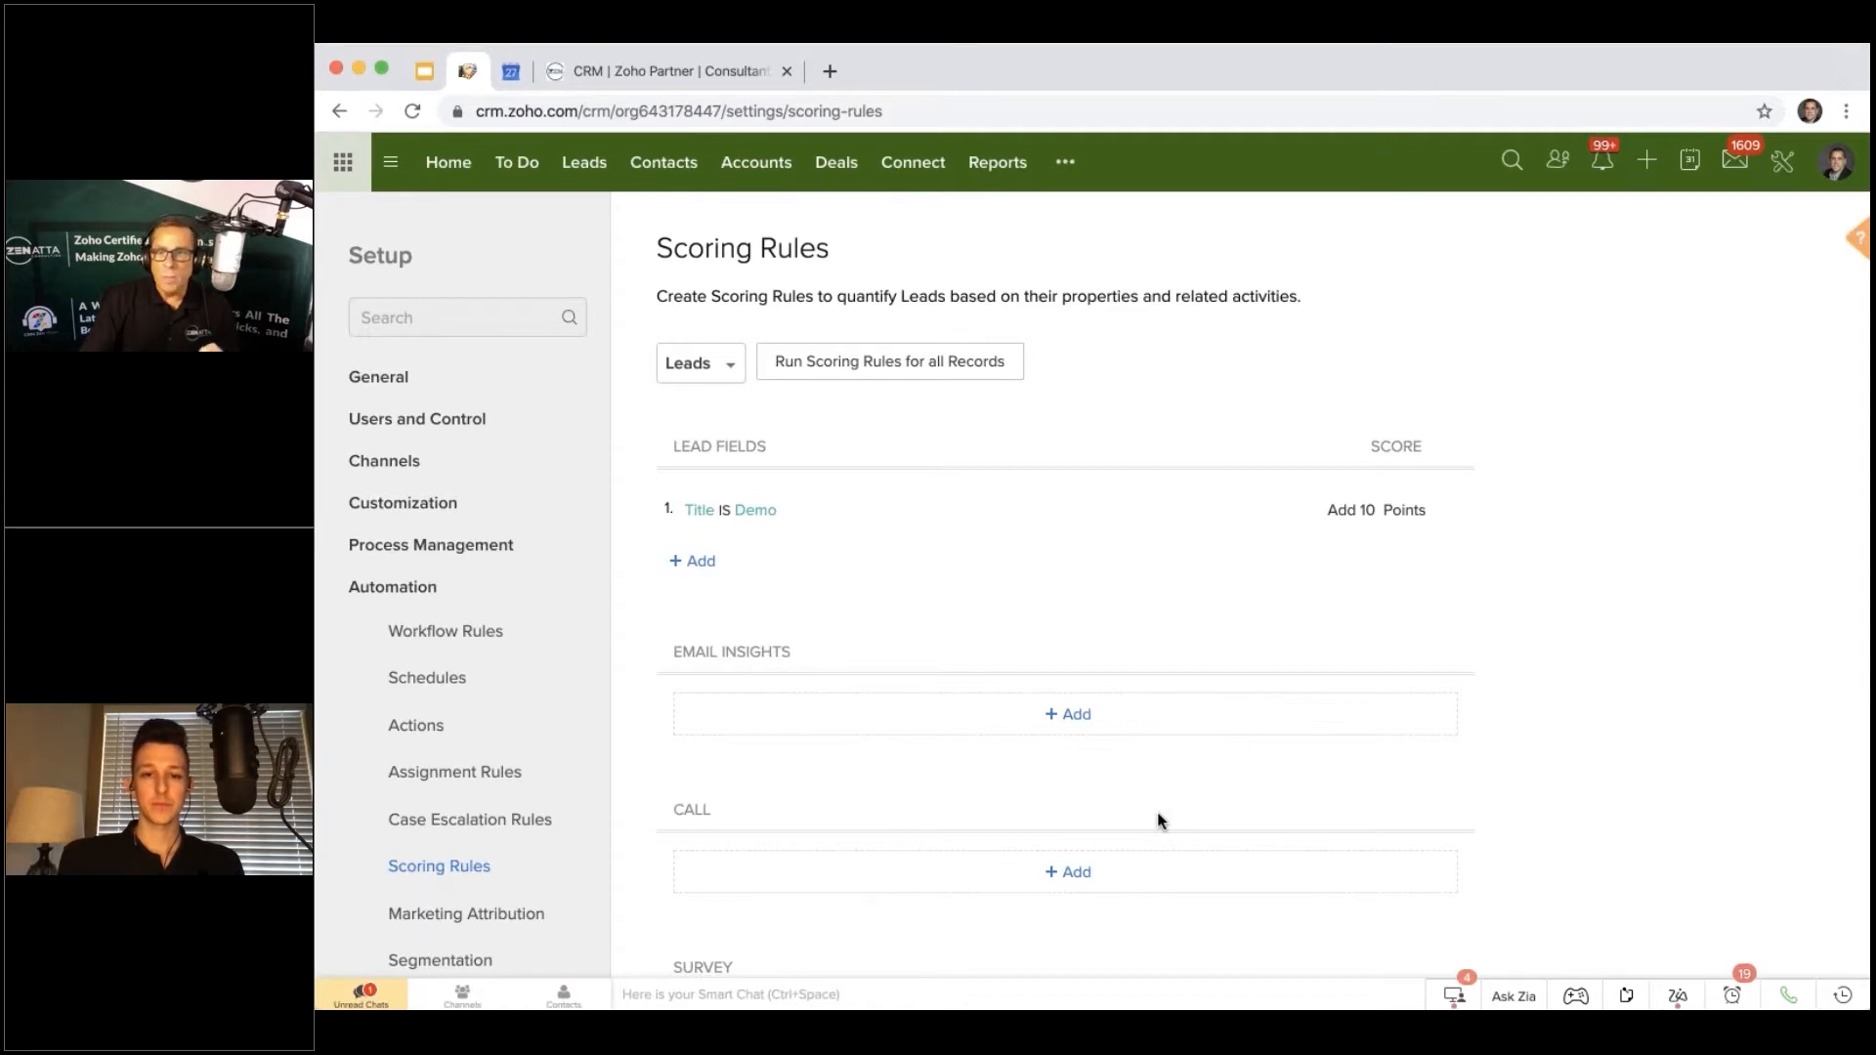
pyautogui.scroll(-2, 1158, 820)
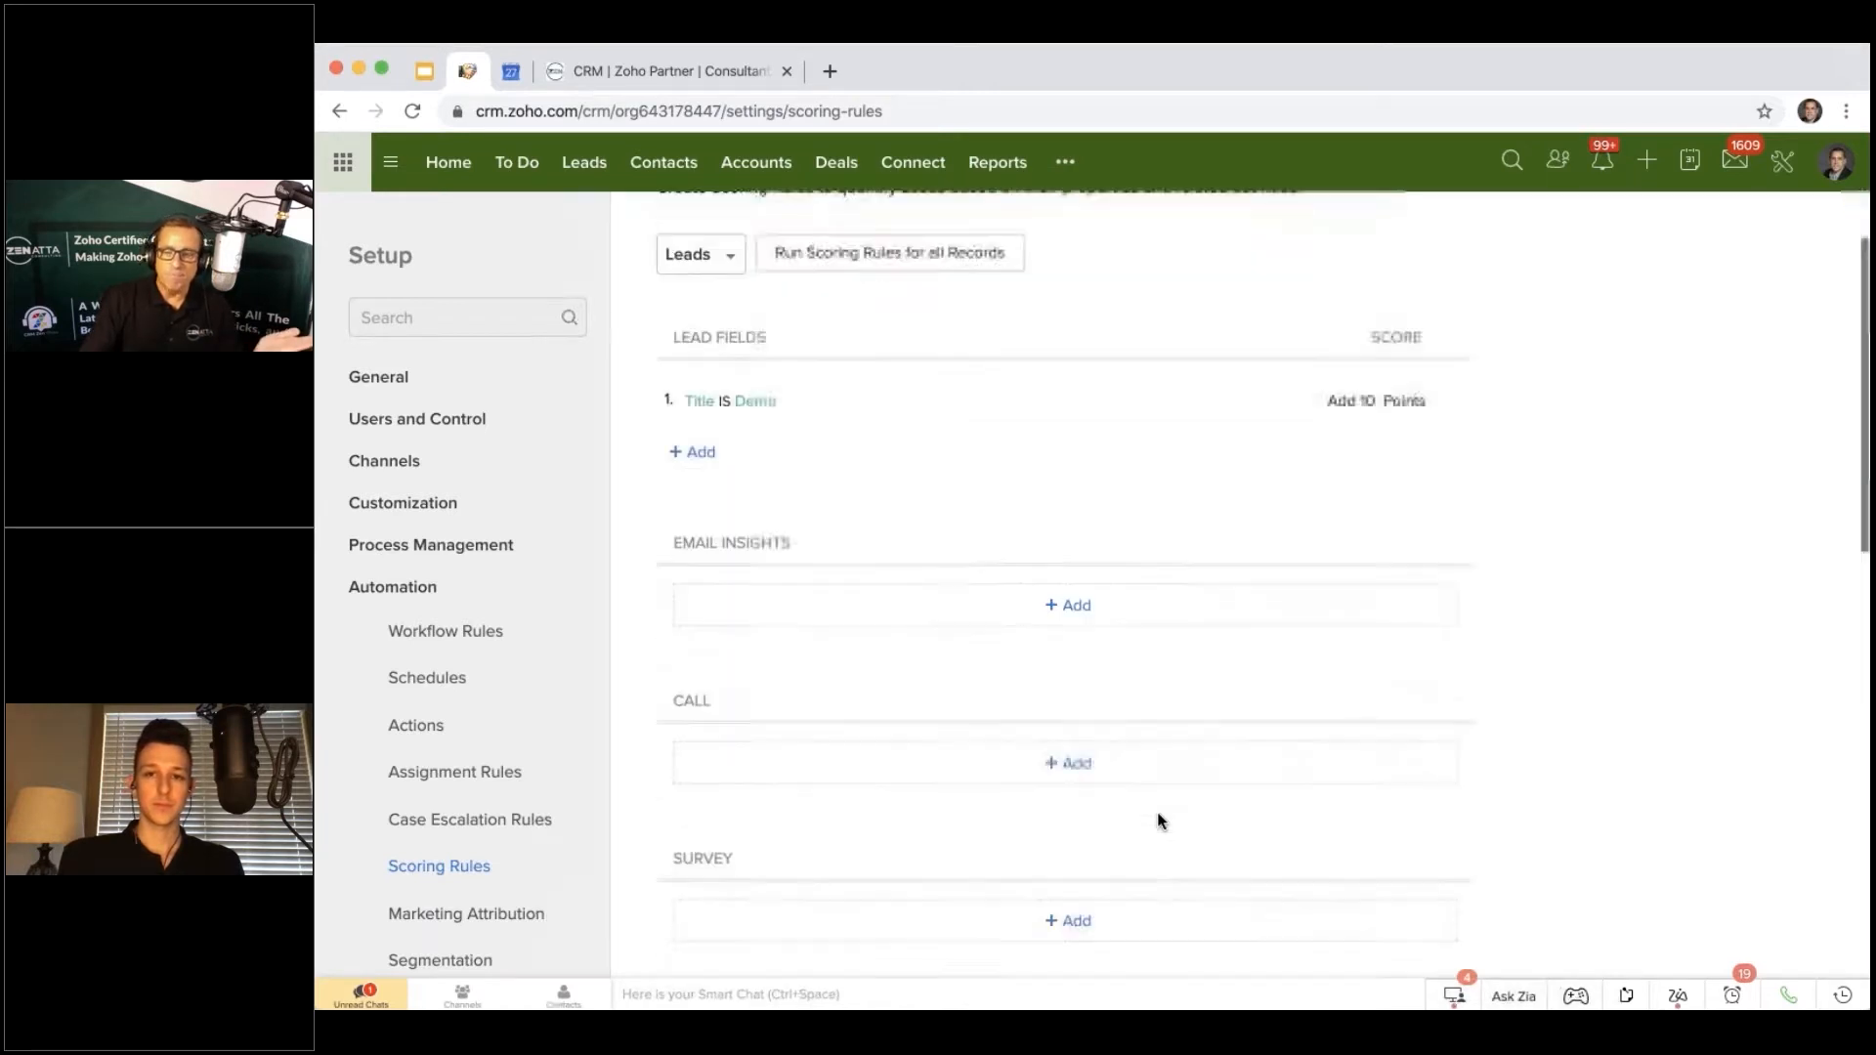
pyautogui.scroll(-2, 1158, 819)
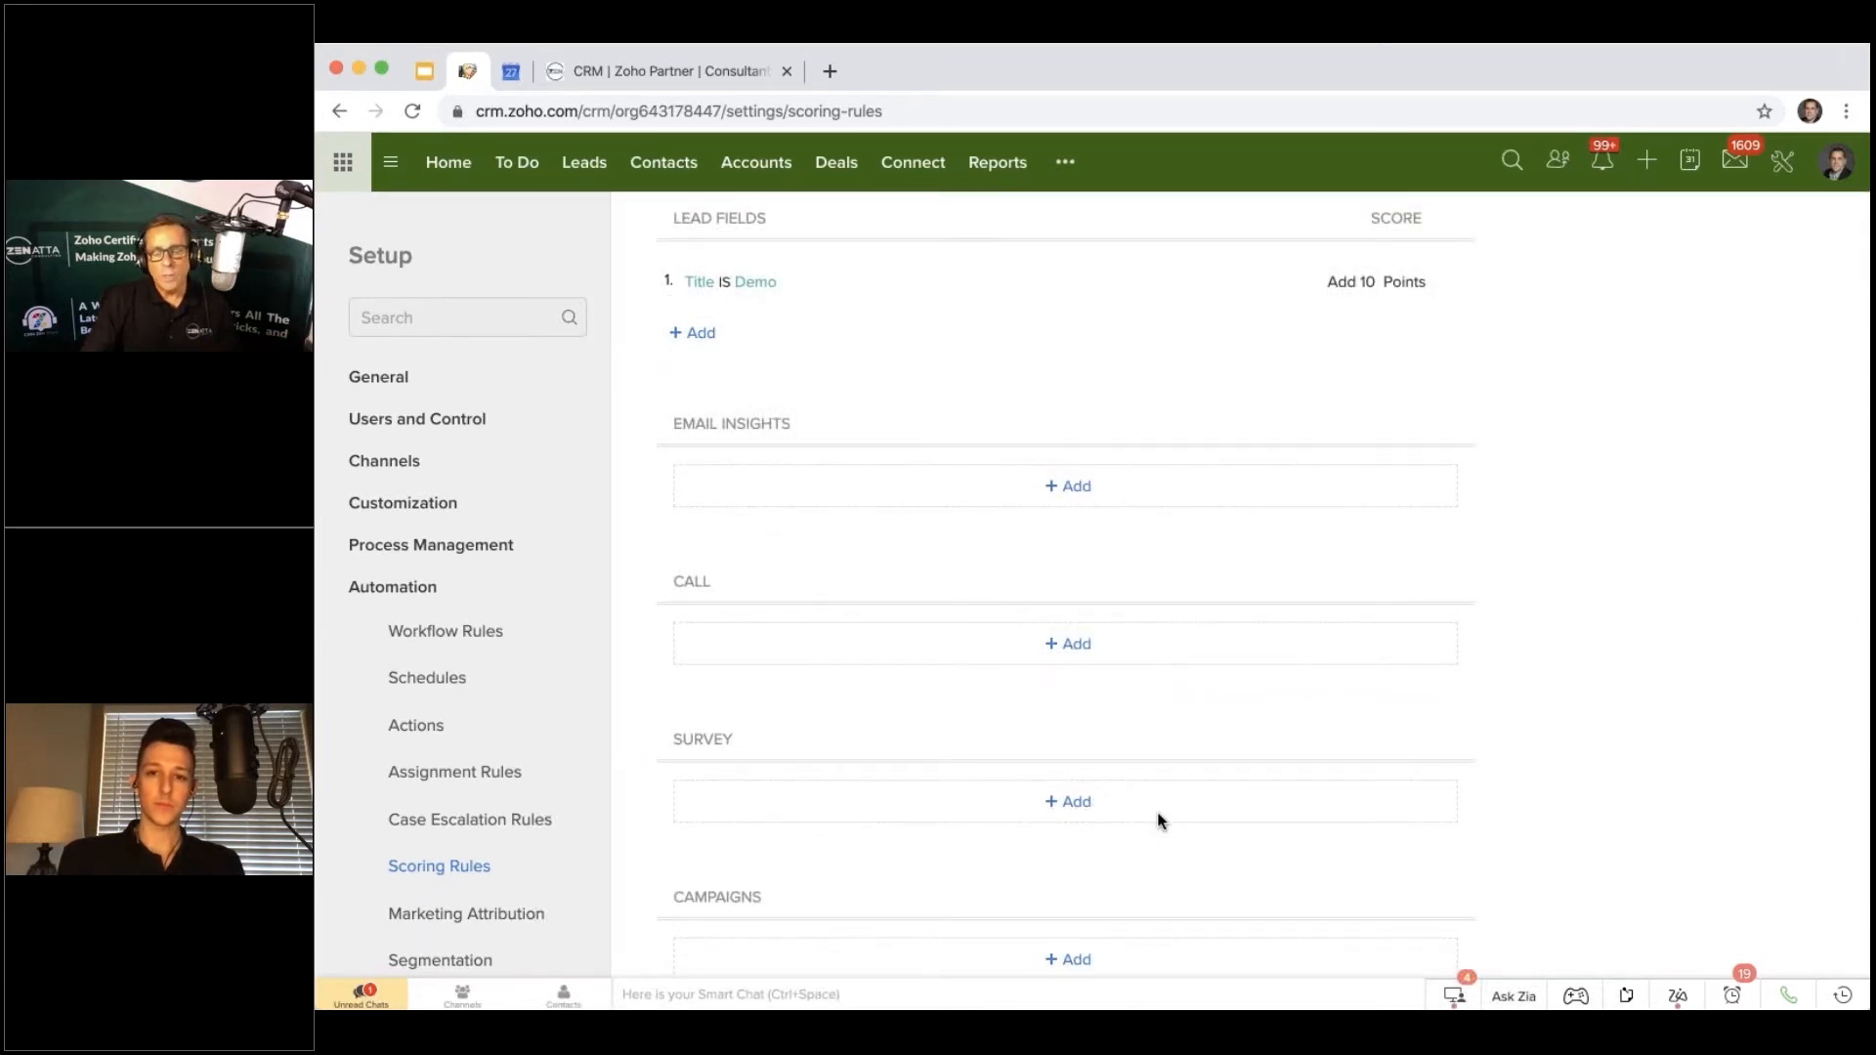
pyautogui.scroll(-2, 1157, 817)
pyautogui.scroll(-1, 1155, 817)
pyautogui.scroll(-2, 1156, 817)
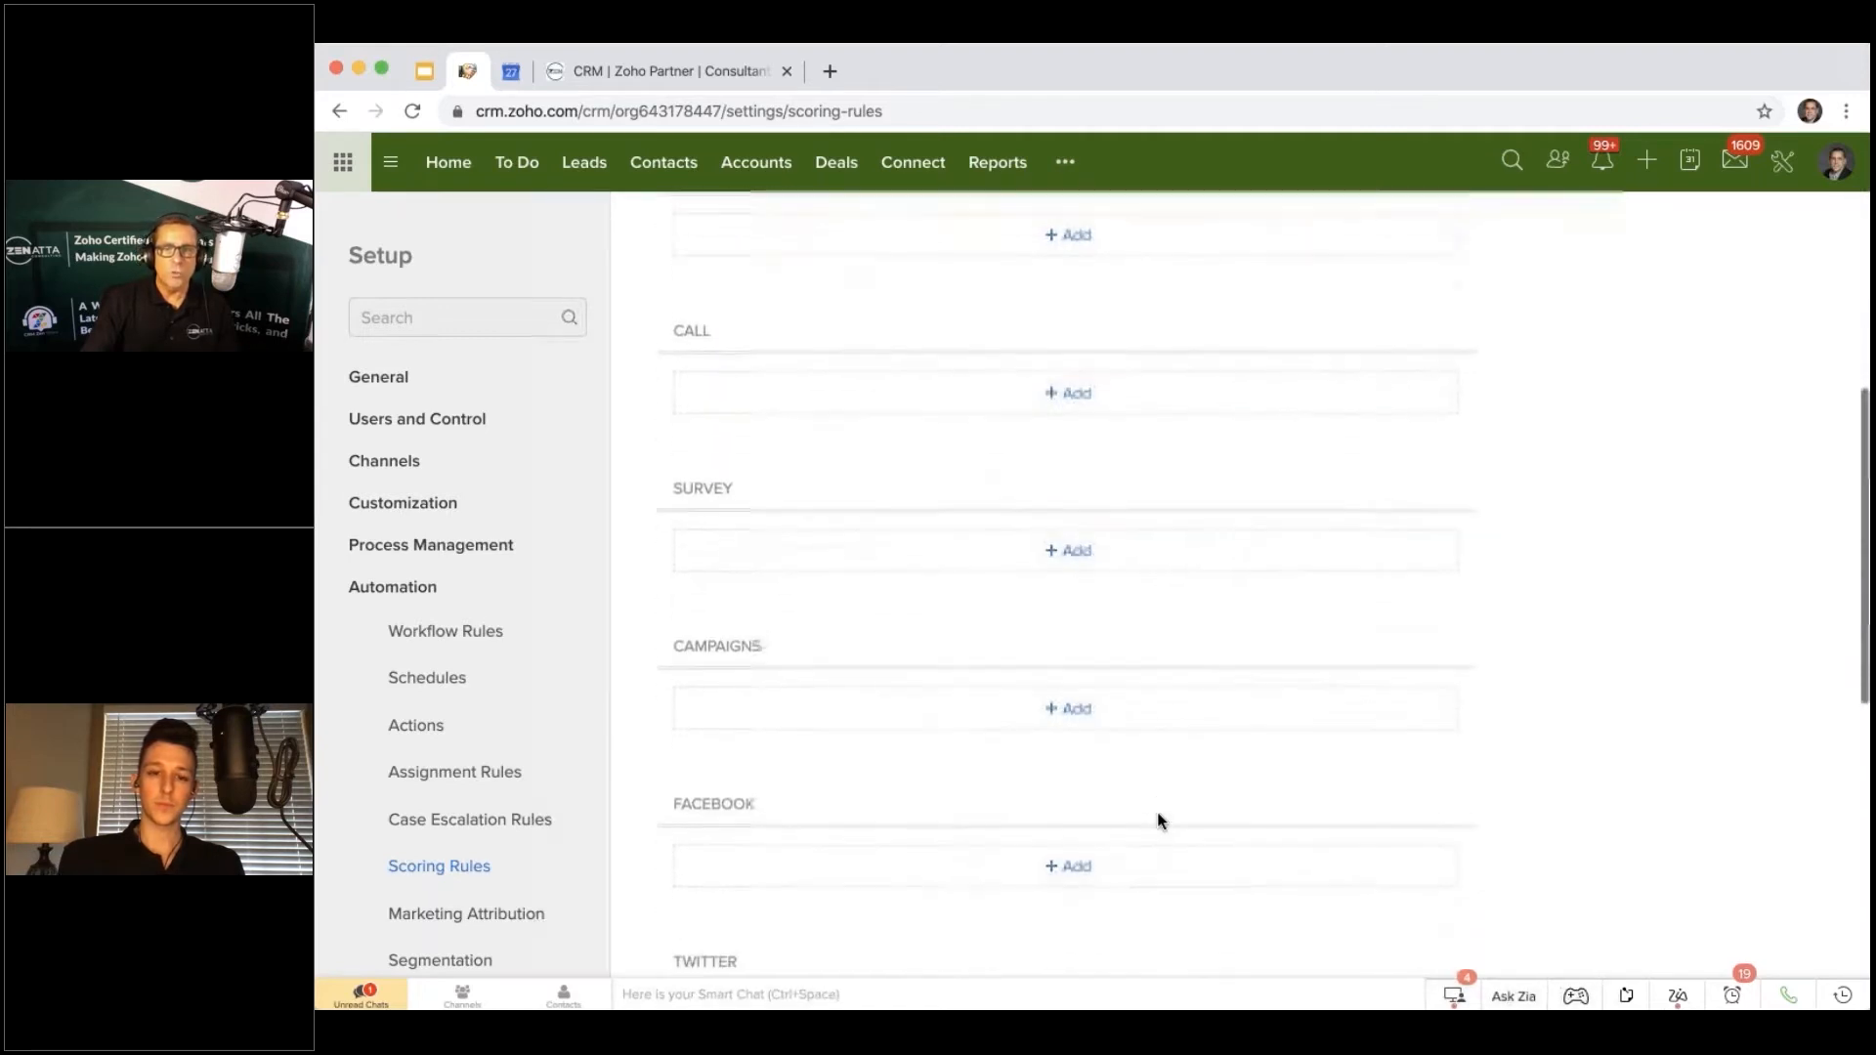
pyautogui.scroll(-1, 1156, 820)
pyautogui.scroll(-1, 1156, 819)
pyautogui.scroll(-1, 1156, 819)
pyautogui.scroll(-1, 1157, 819)
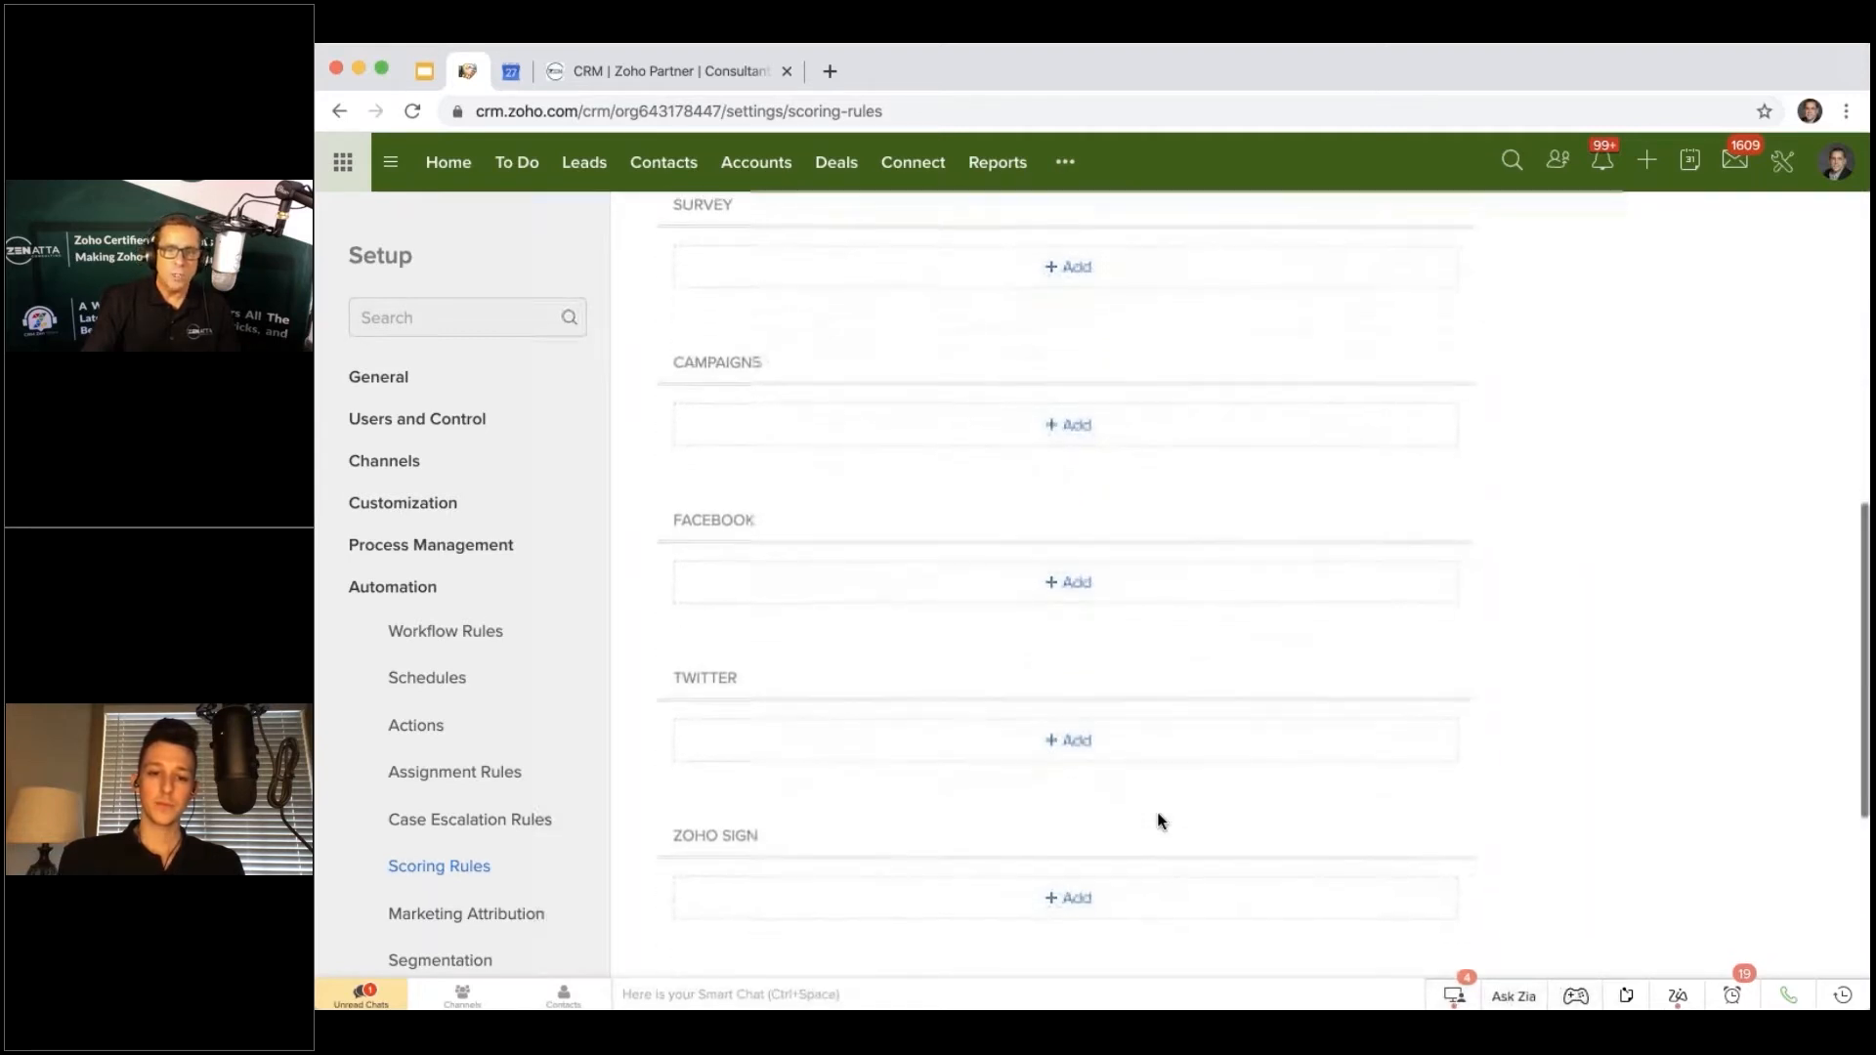
pyautogui.scroll(-1, 1156, 820)
pyautogui.scroll(-1, 1156, 819)
pyautogui.scroll(-2, 1157, 818)
pyautogui.scroll(-1, 1157, 820)
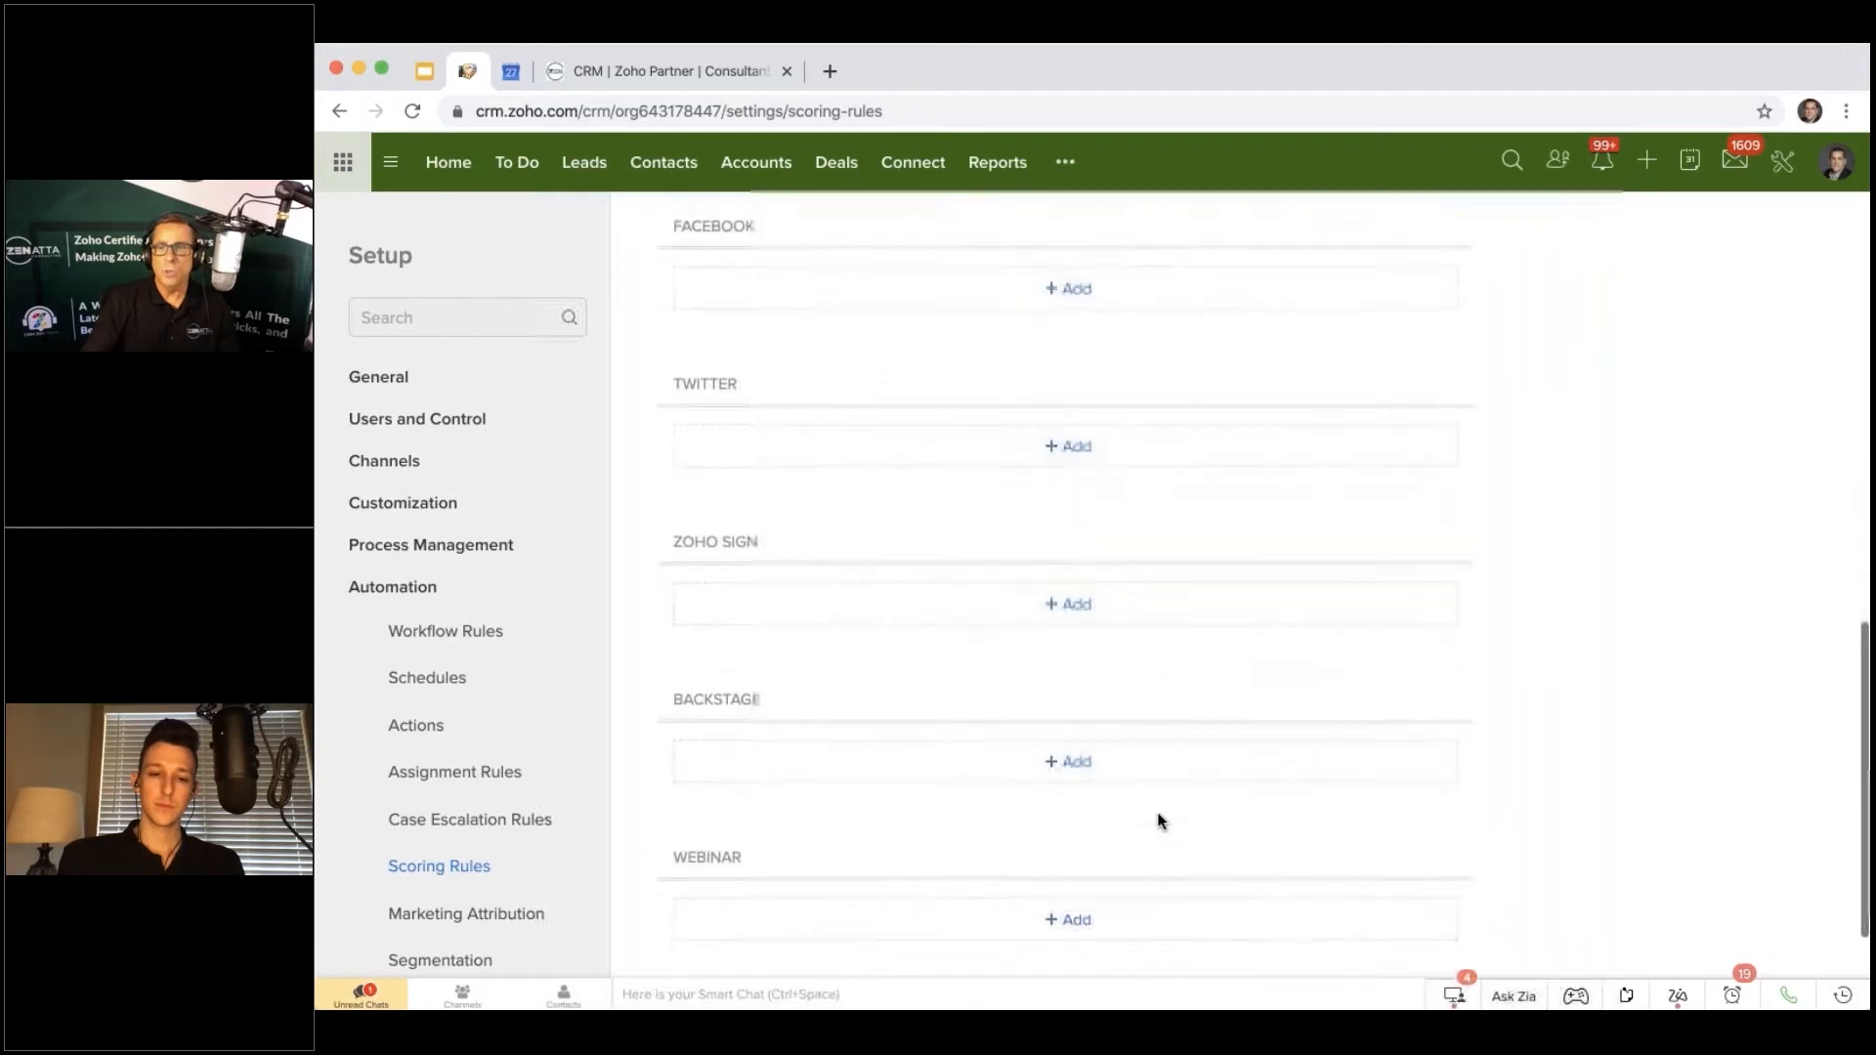
pyautogui.scroll(-1, 1159, 820)
pyautogui.scroll(-1, 1158, 821)
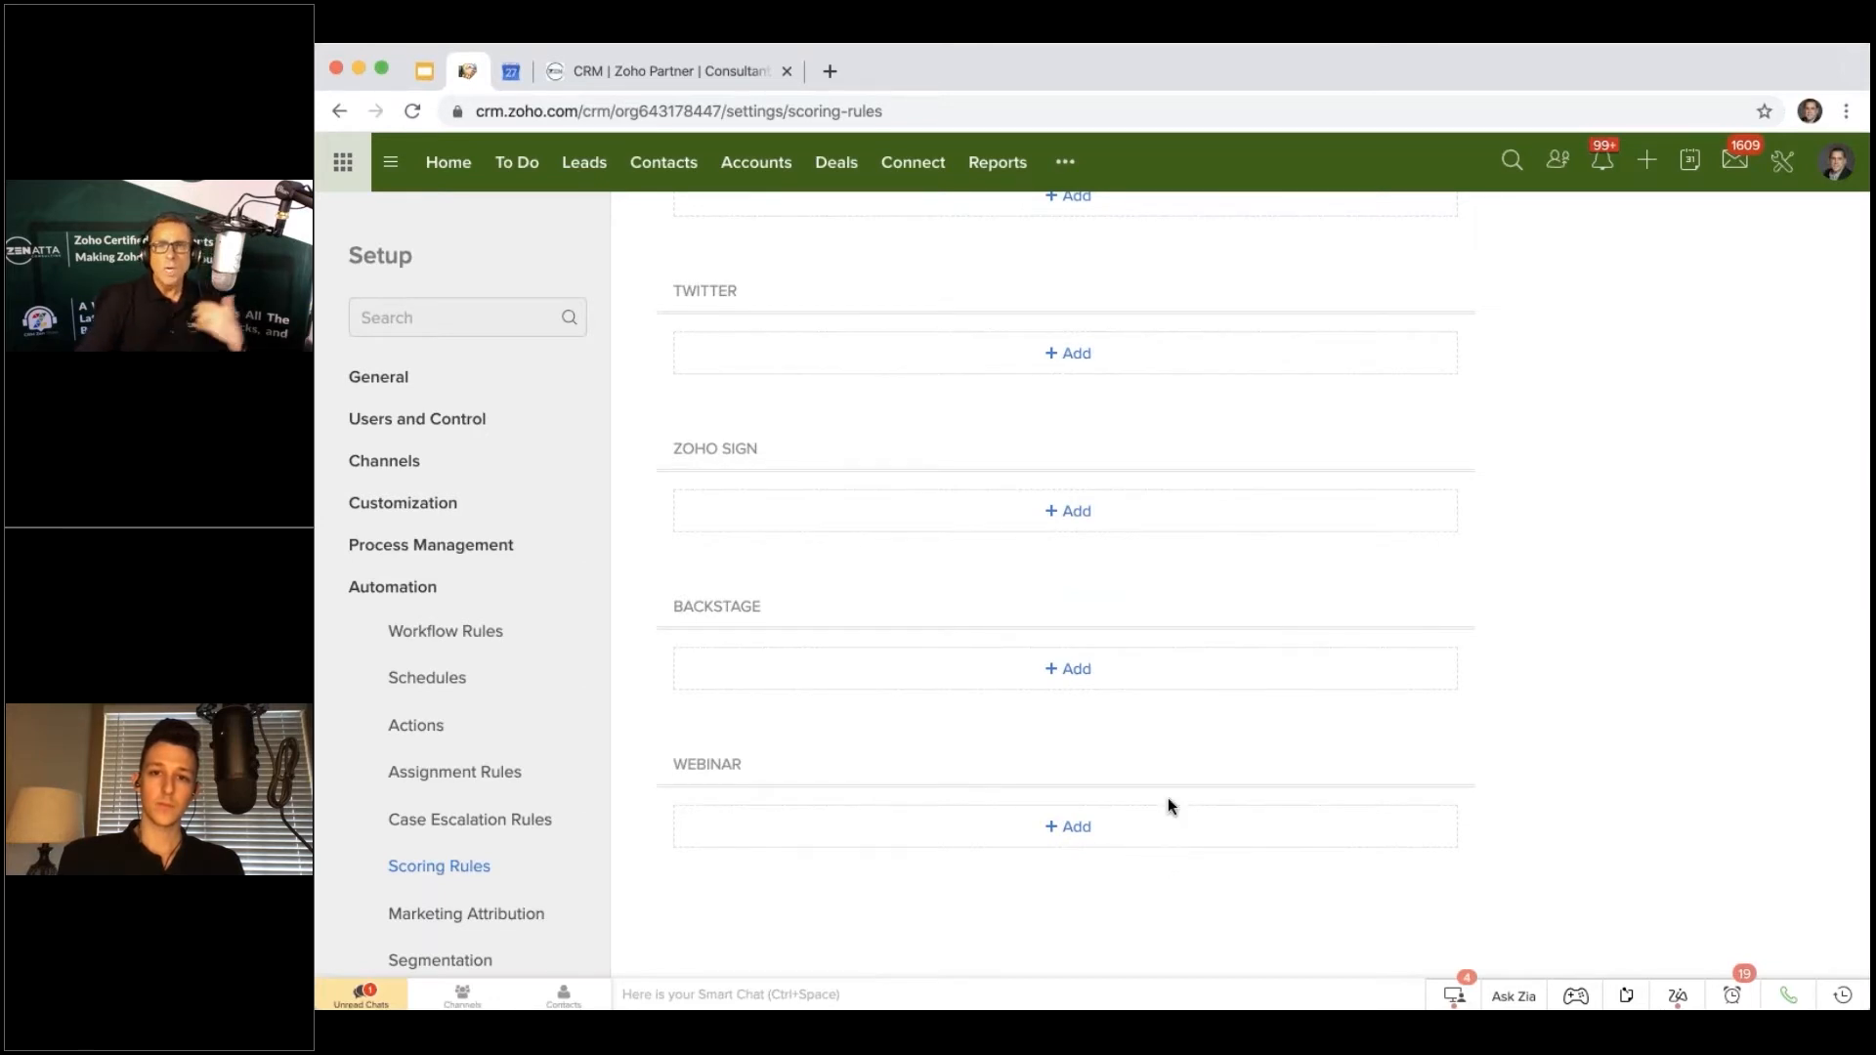
pyautogui.scroll(10, 1124, 628)
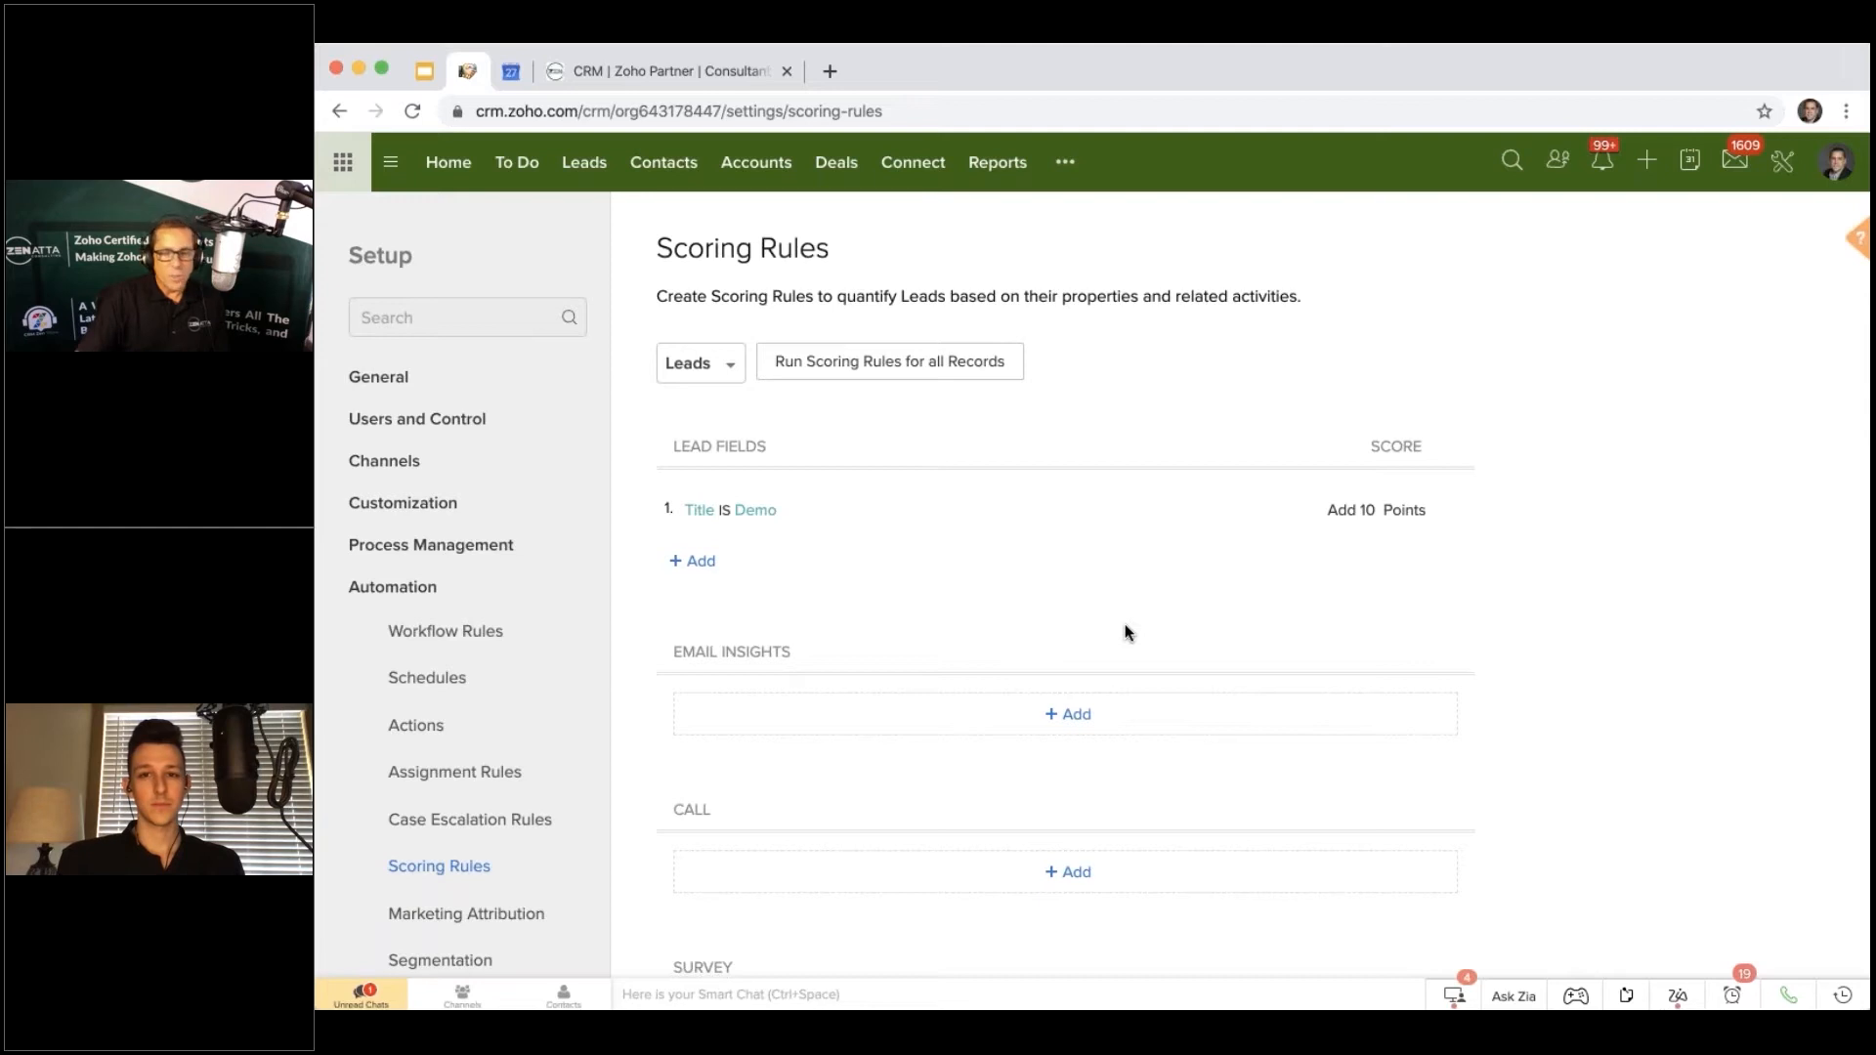
pyautogui.scroll(-10, 1123, 626)
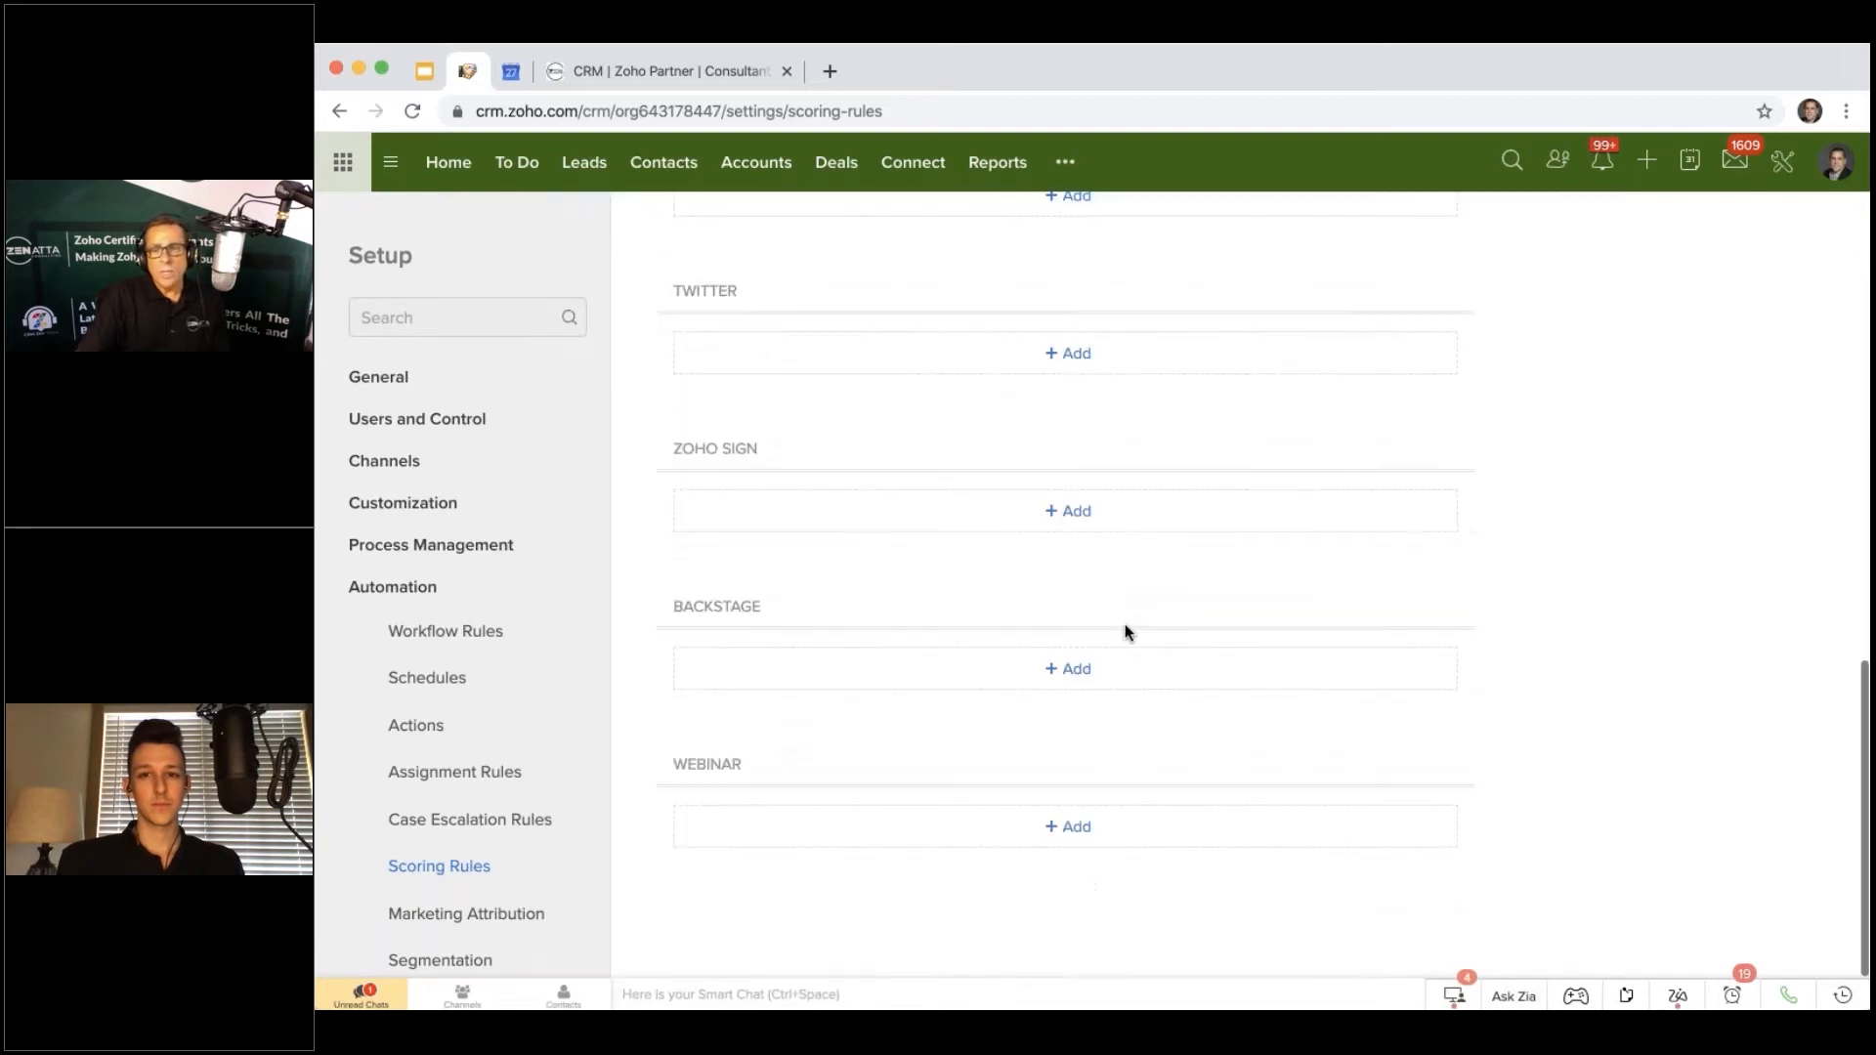
pyautogui.scroll(10, 1124, 632)
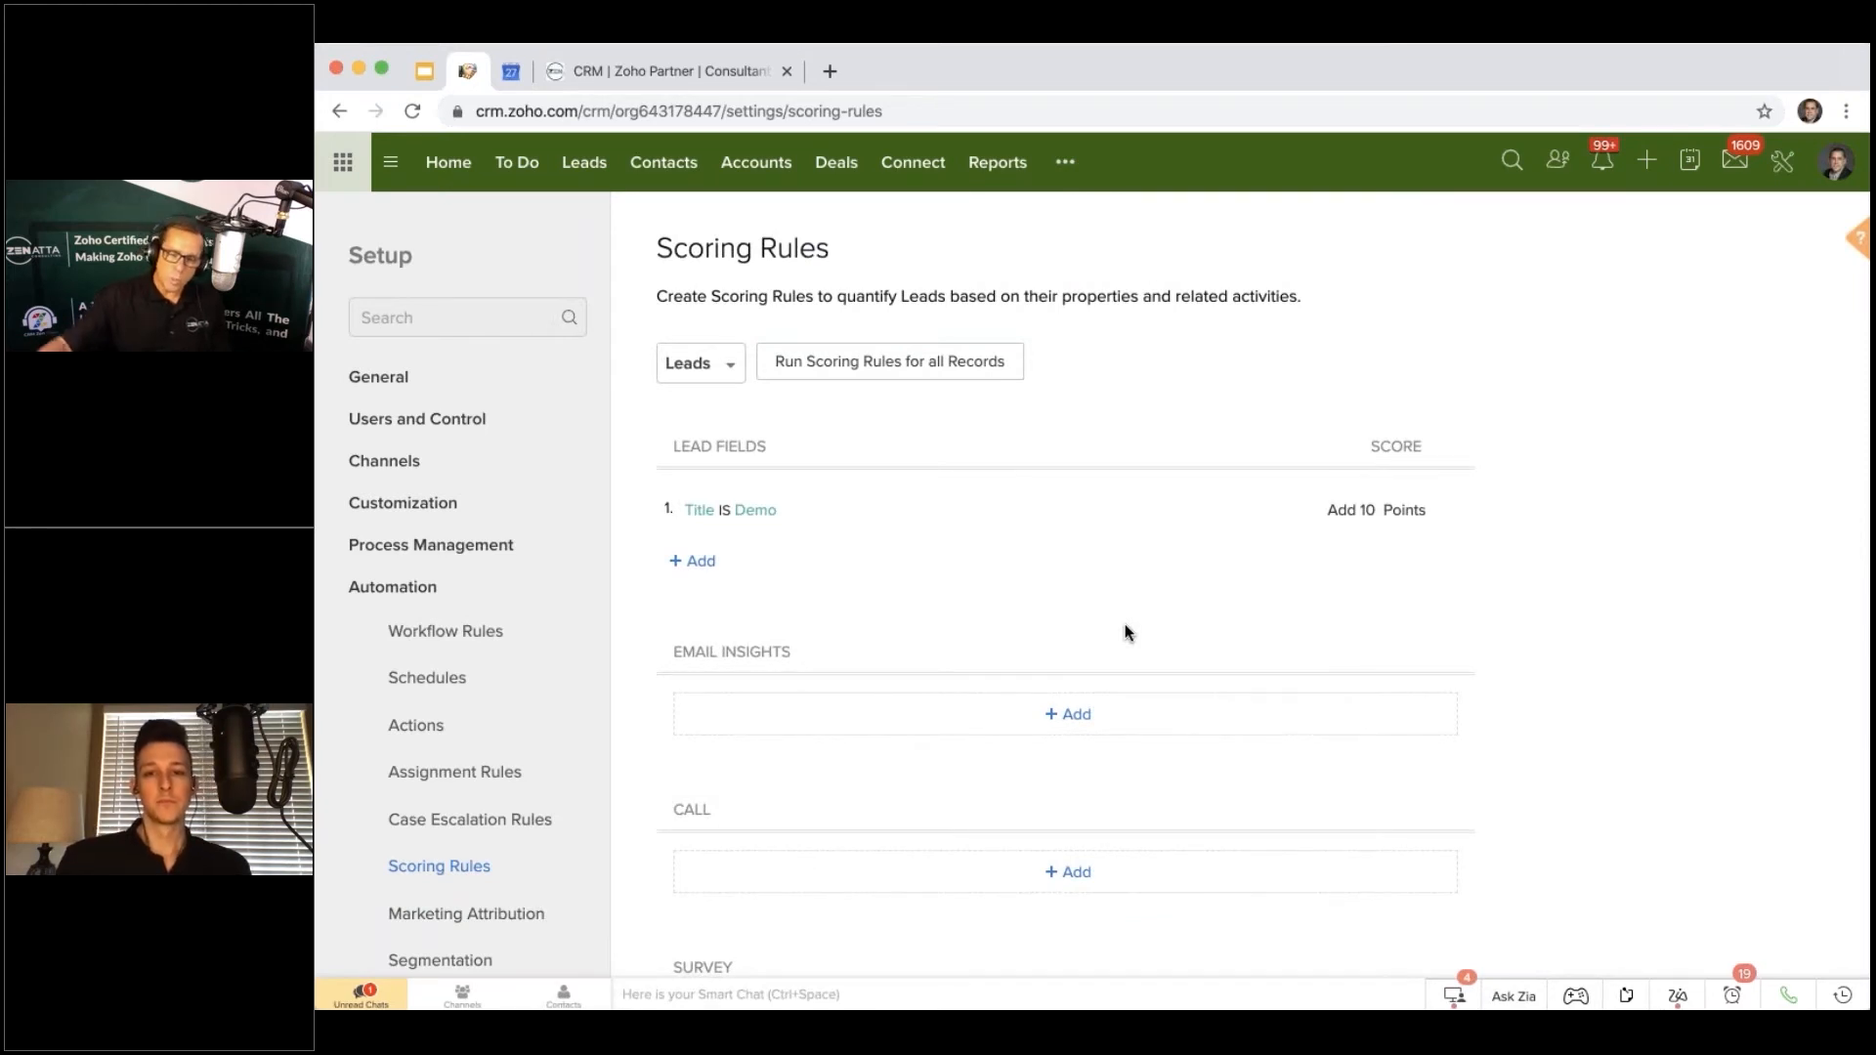
# Switch the scoring module to Contacts, review its empty sections, and reopen the module list.
pyautogui.click(733, 367)
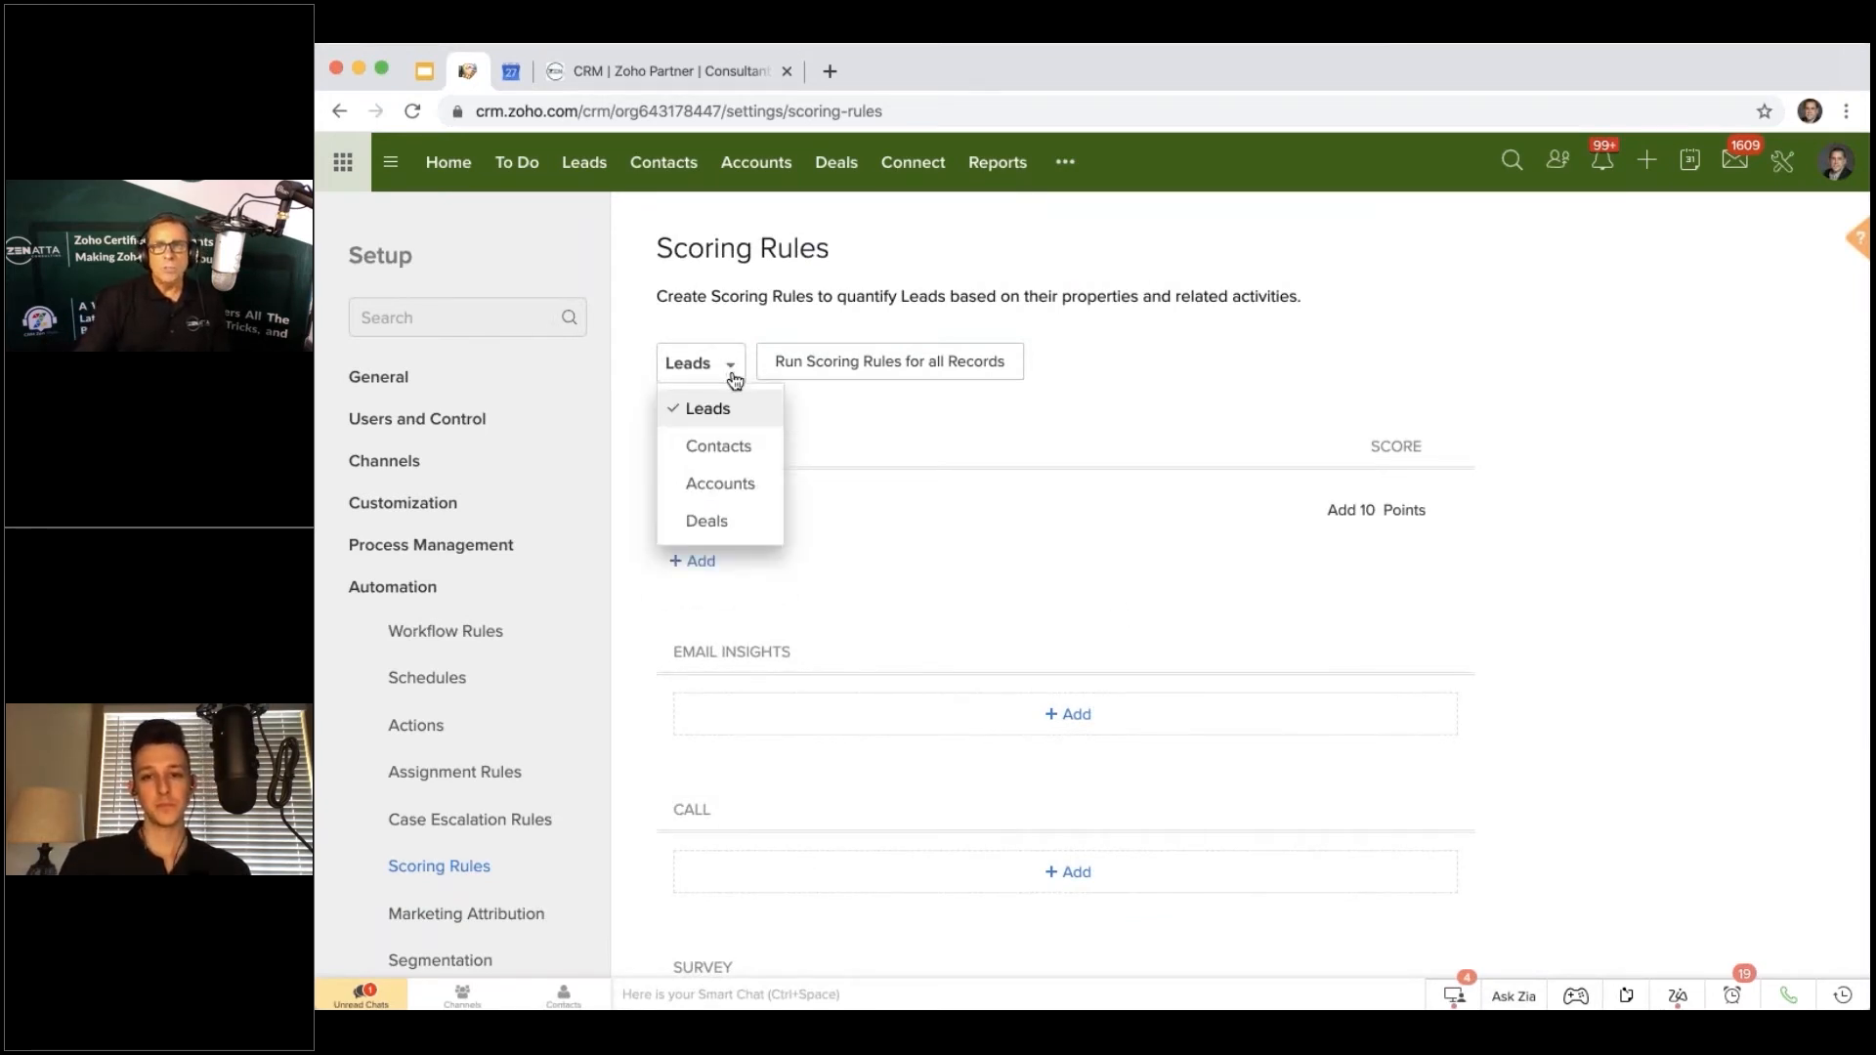
pyautogui.click(737, 445)
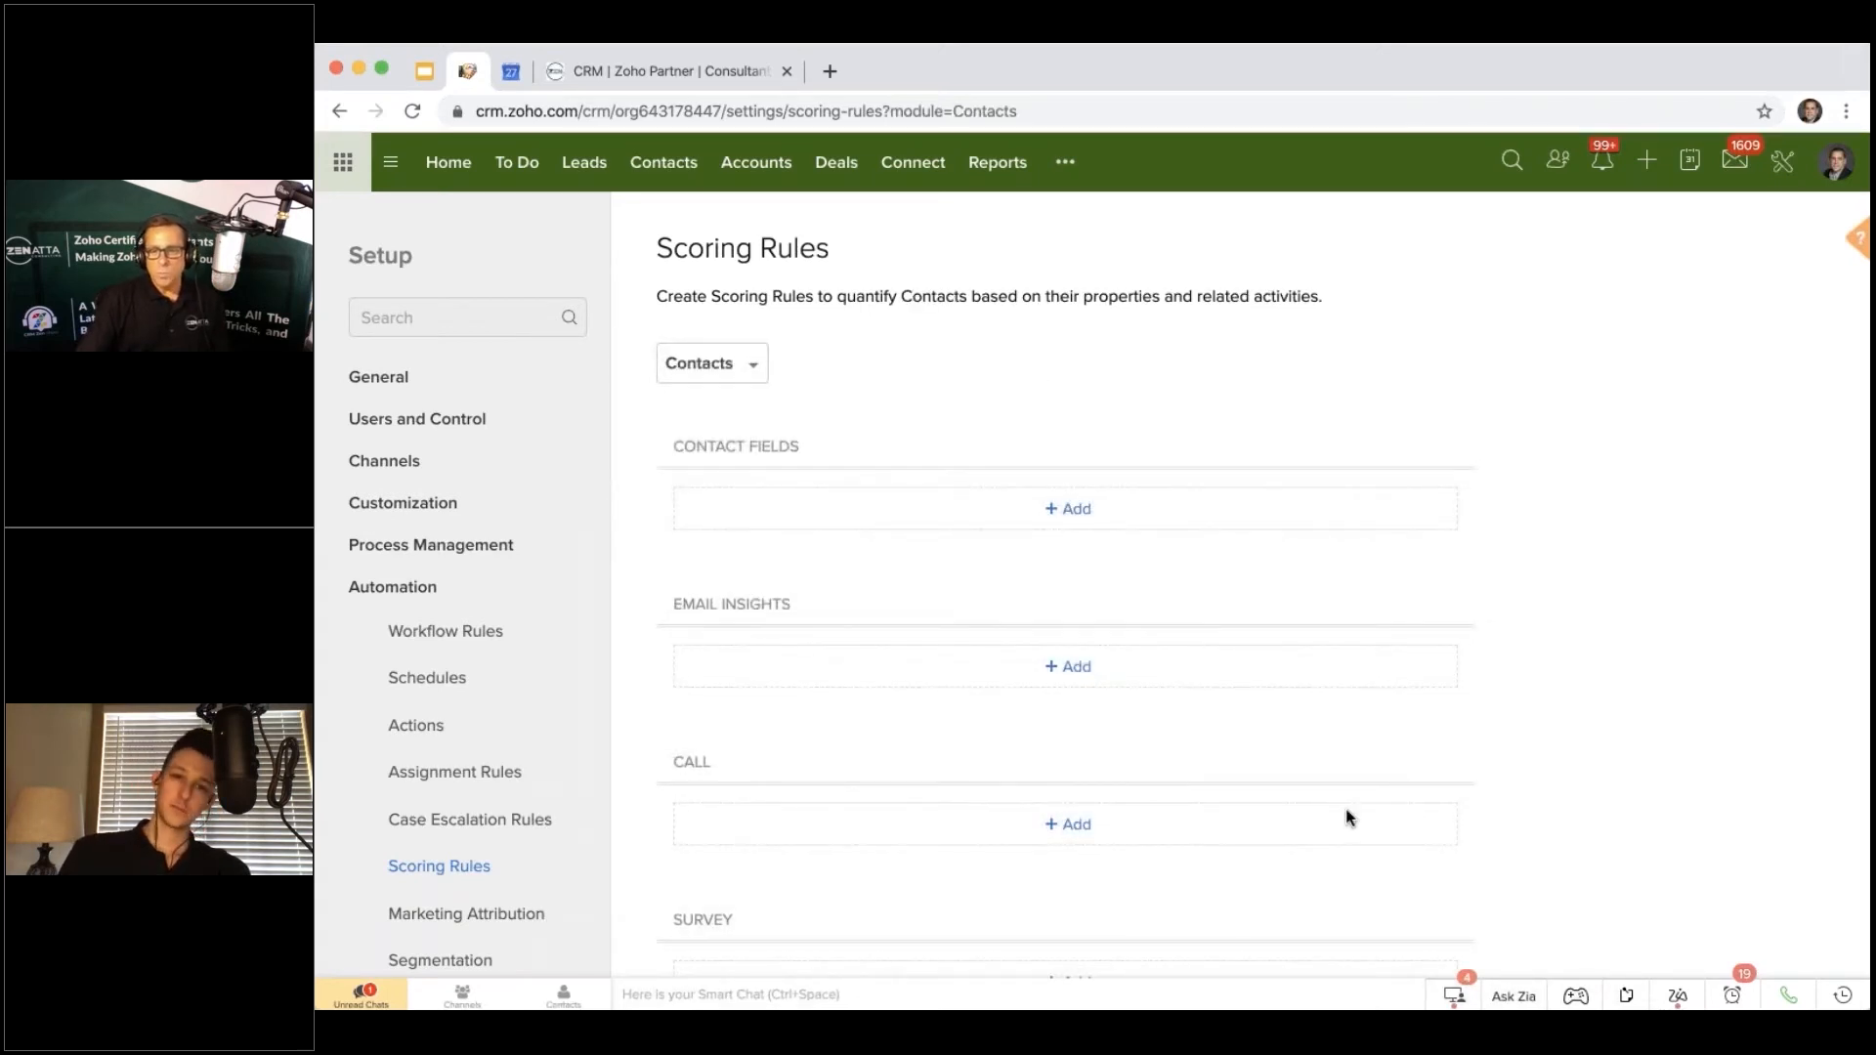
pyautogui.scroll(-1, 1348, 817)
pyautogui.scroll(-5, 1346, 817)
pyautogui.scroll(-5, 1347, 817)
pyautogui.scroll(-4, 1347, 817)
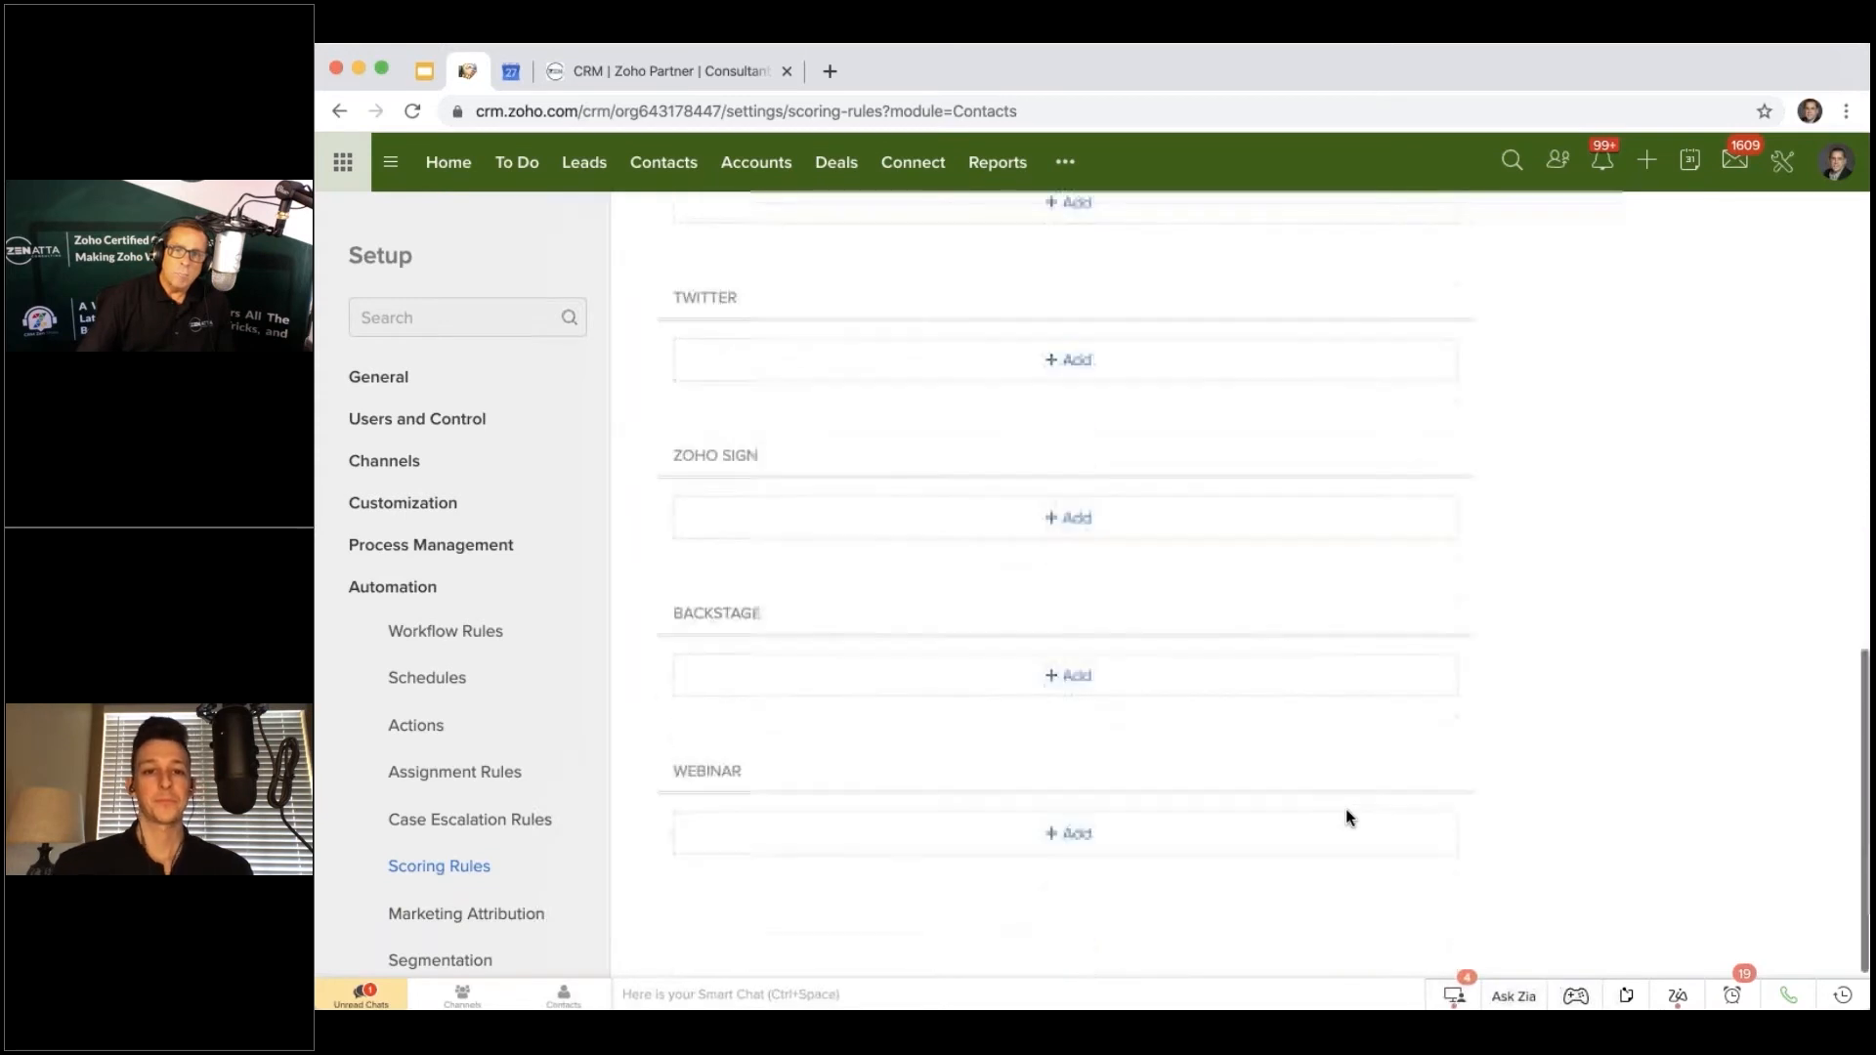
pyautogui.scroll(3, 1349, 817)
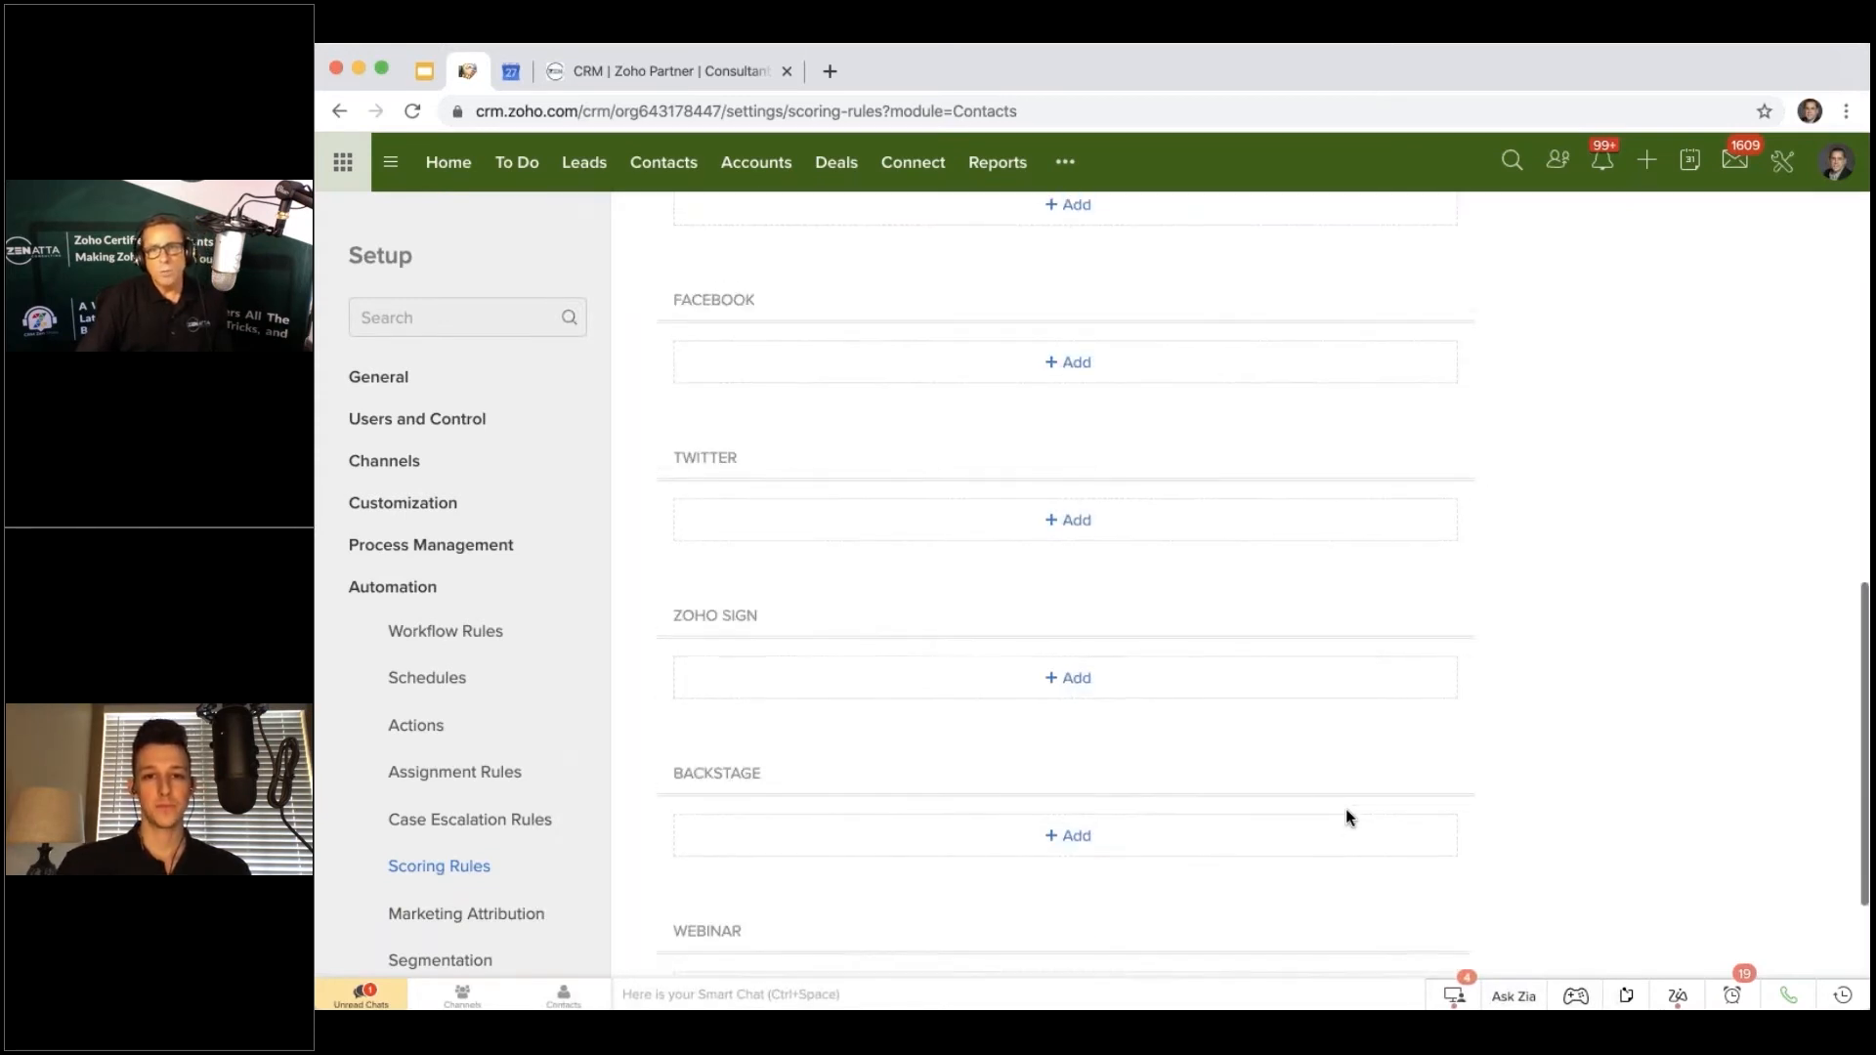
pyautogui.scroll(12, 1349, 815)
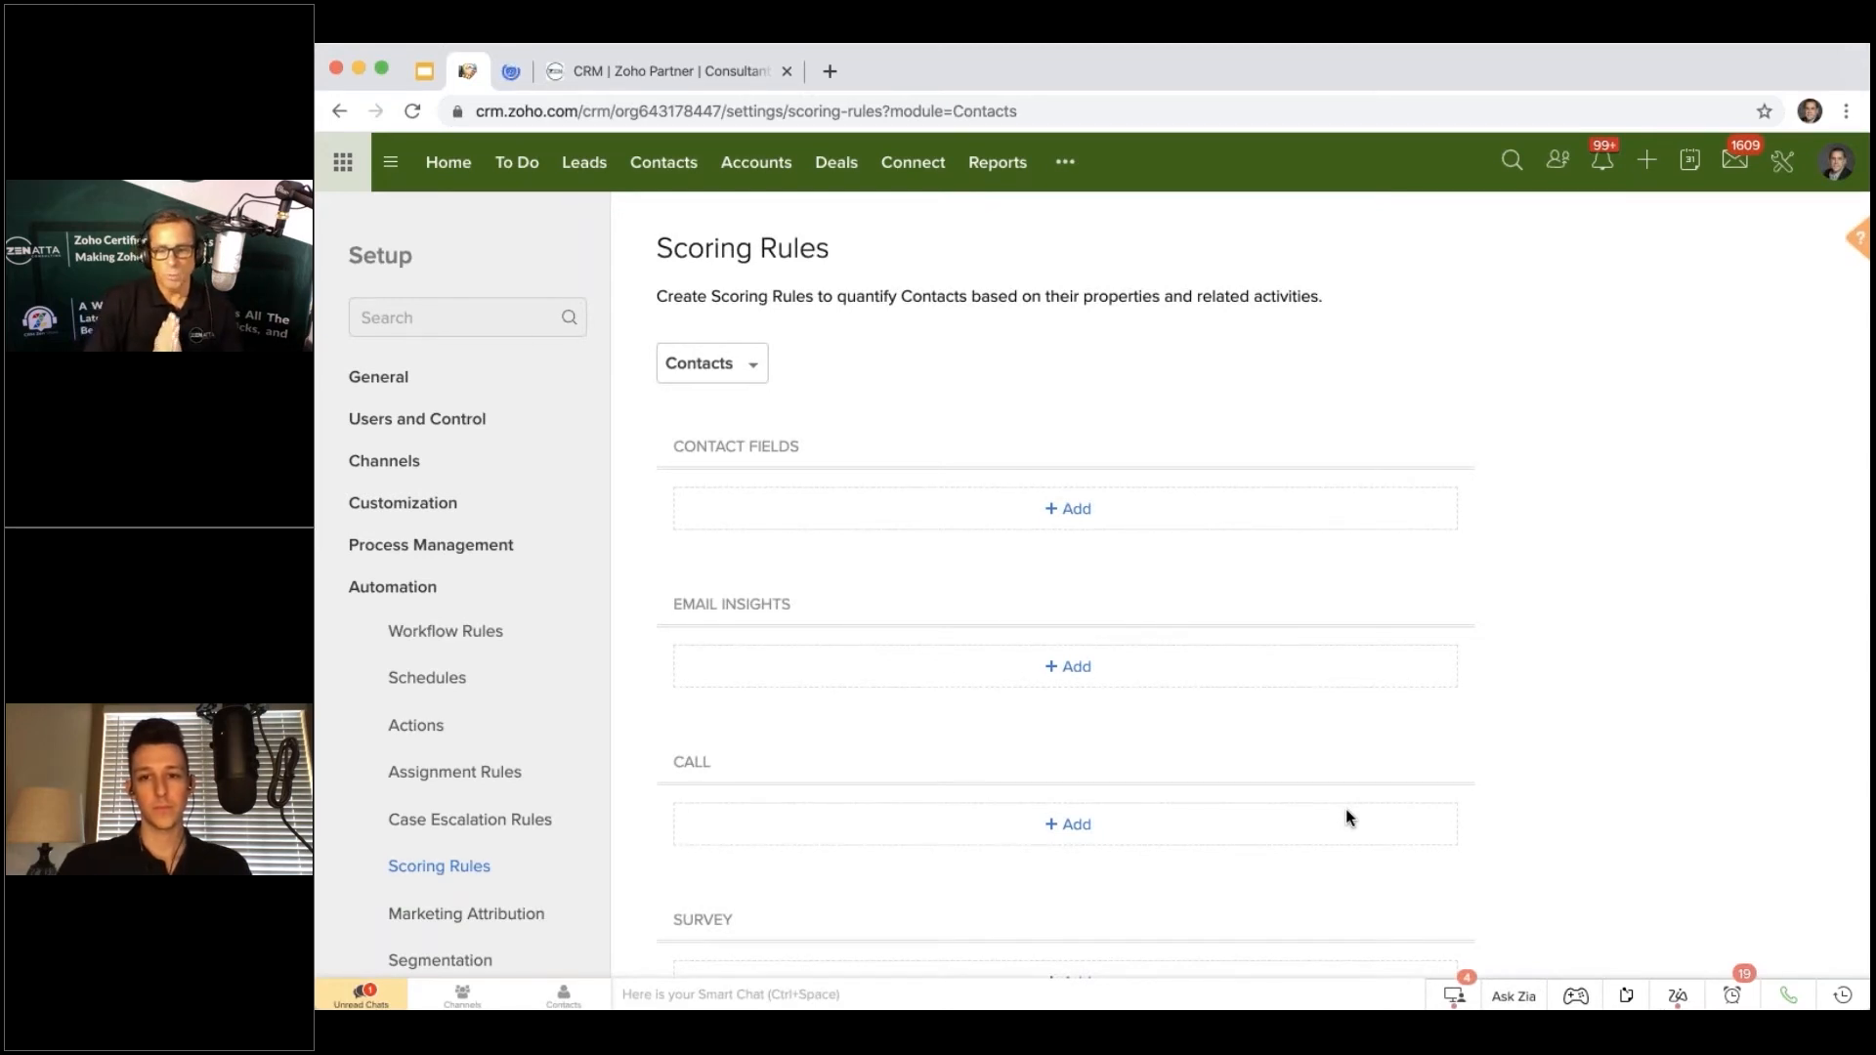
pyautogui.click(754, 364)
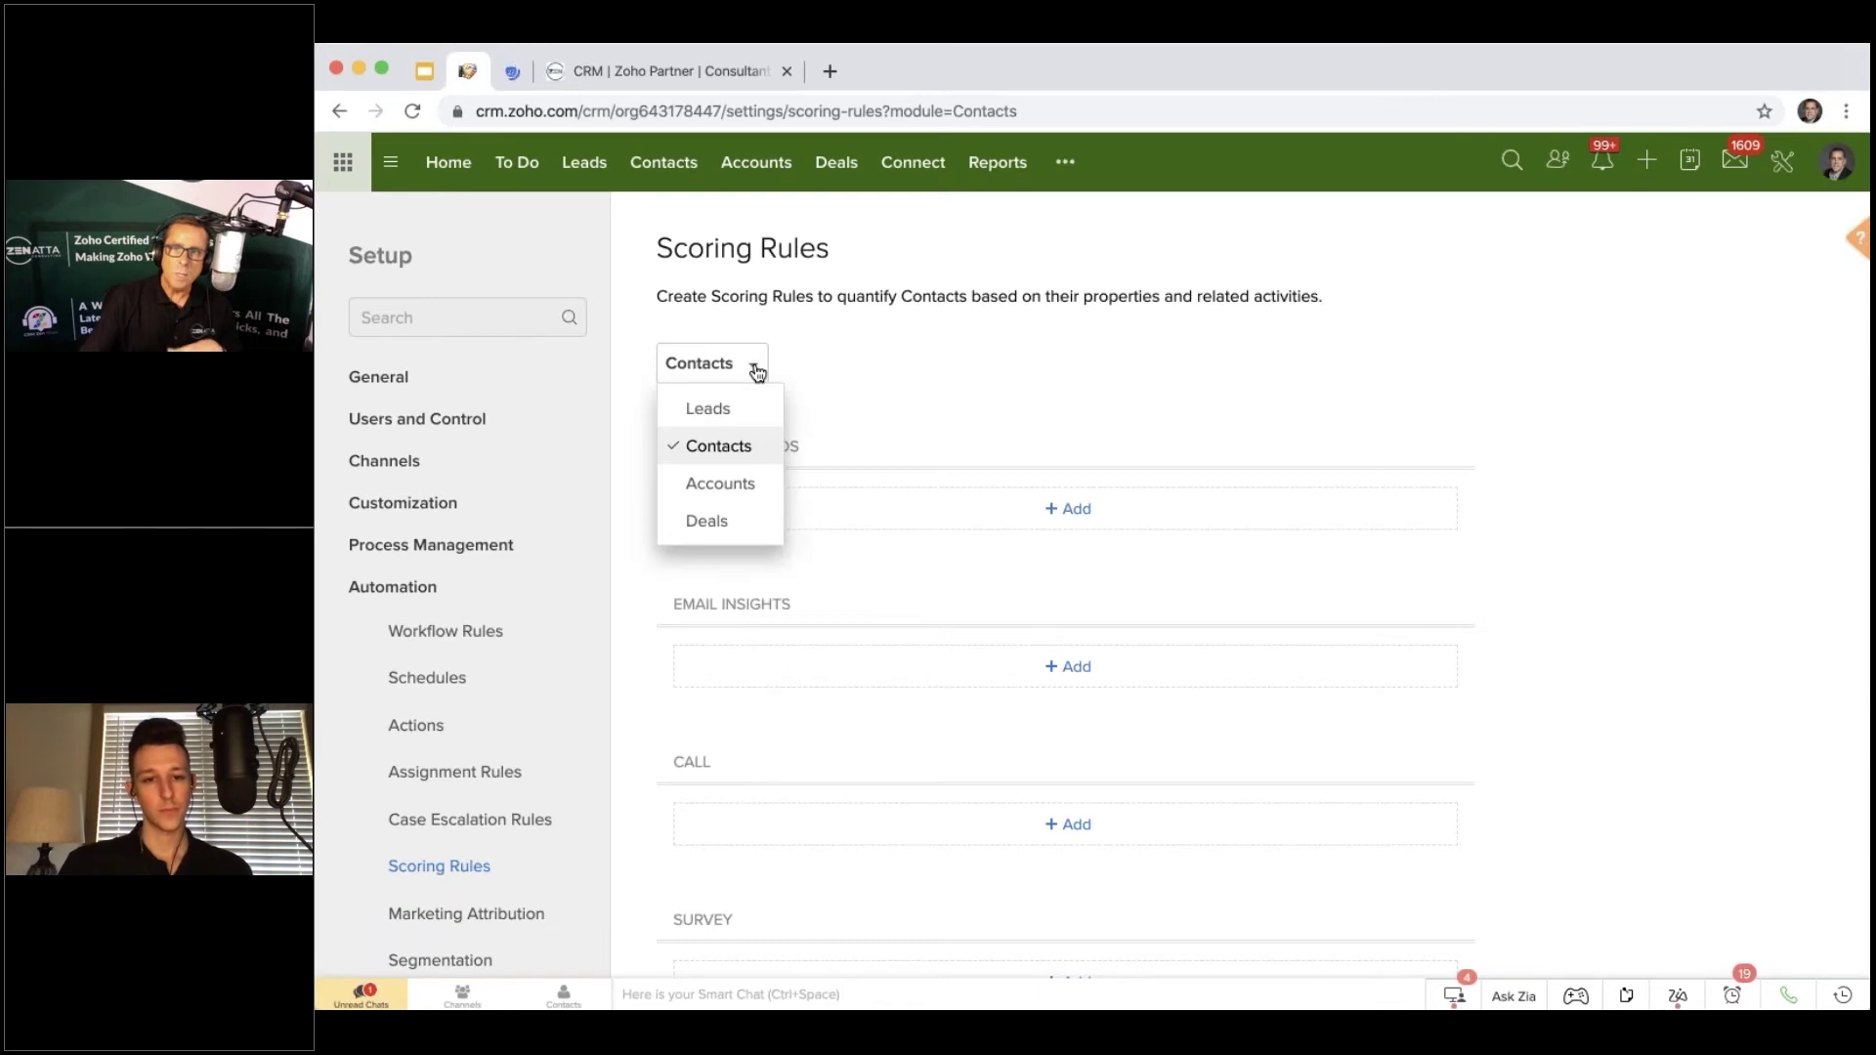
# Switch to the Accounts module, start an account field rule, check the available fields, then cancel it.
pyautogui.click(749, 490)
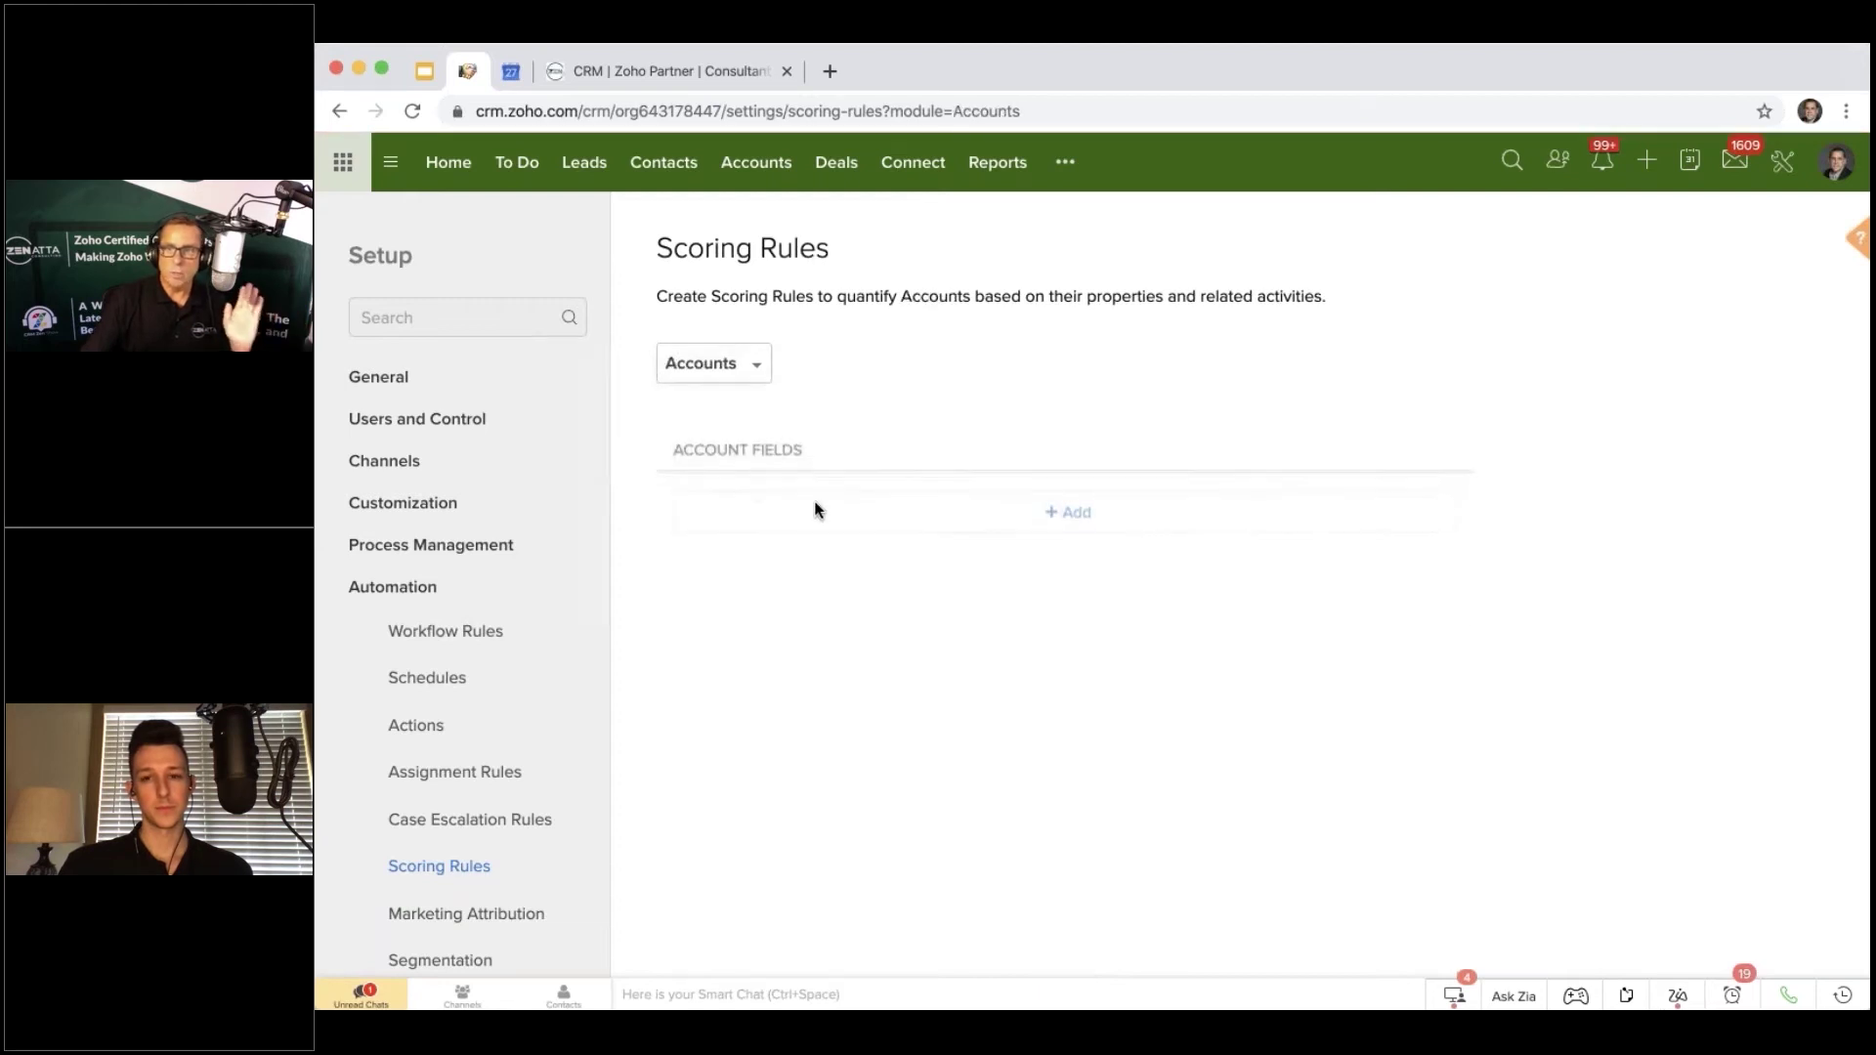
pyautogui.click(1075, 508)
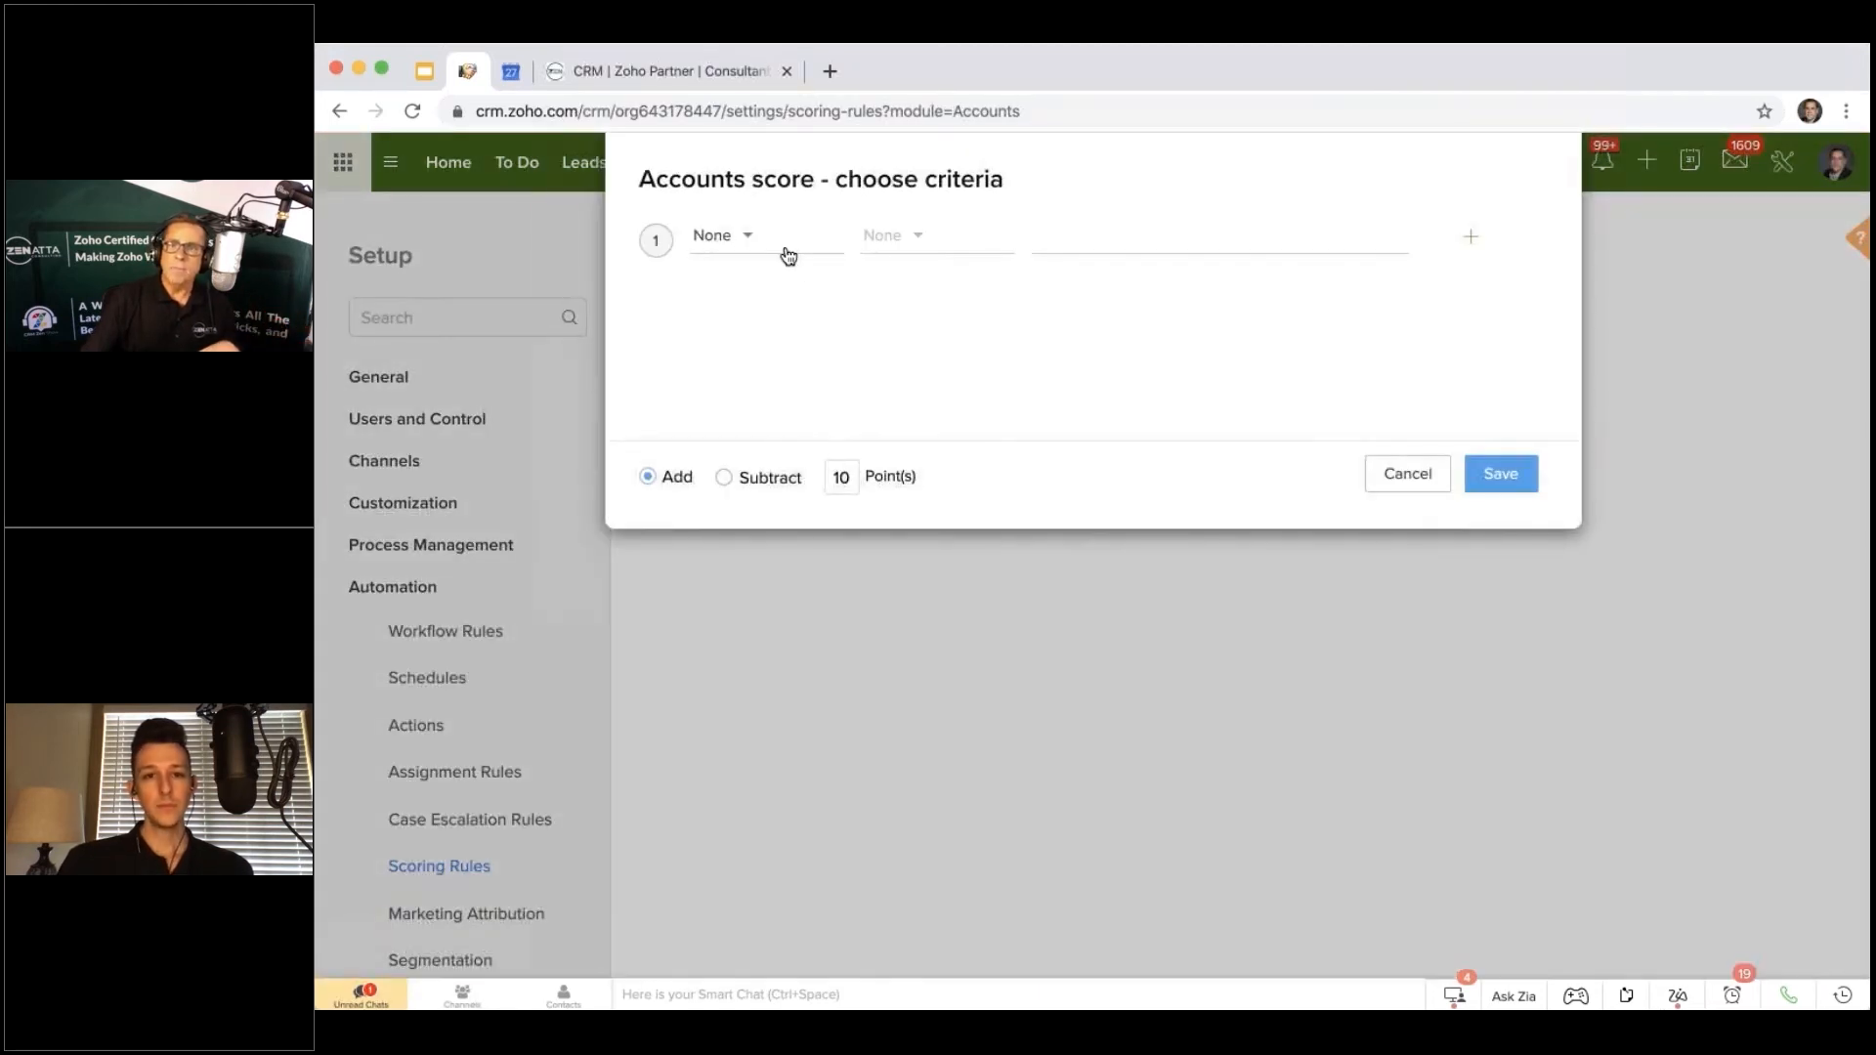
pyautogui.click(745, 237)
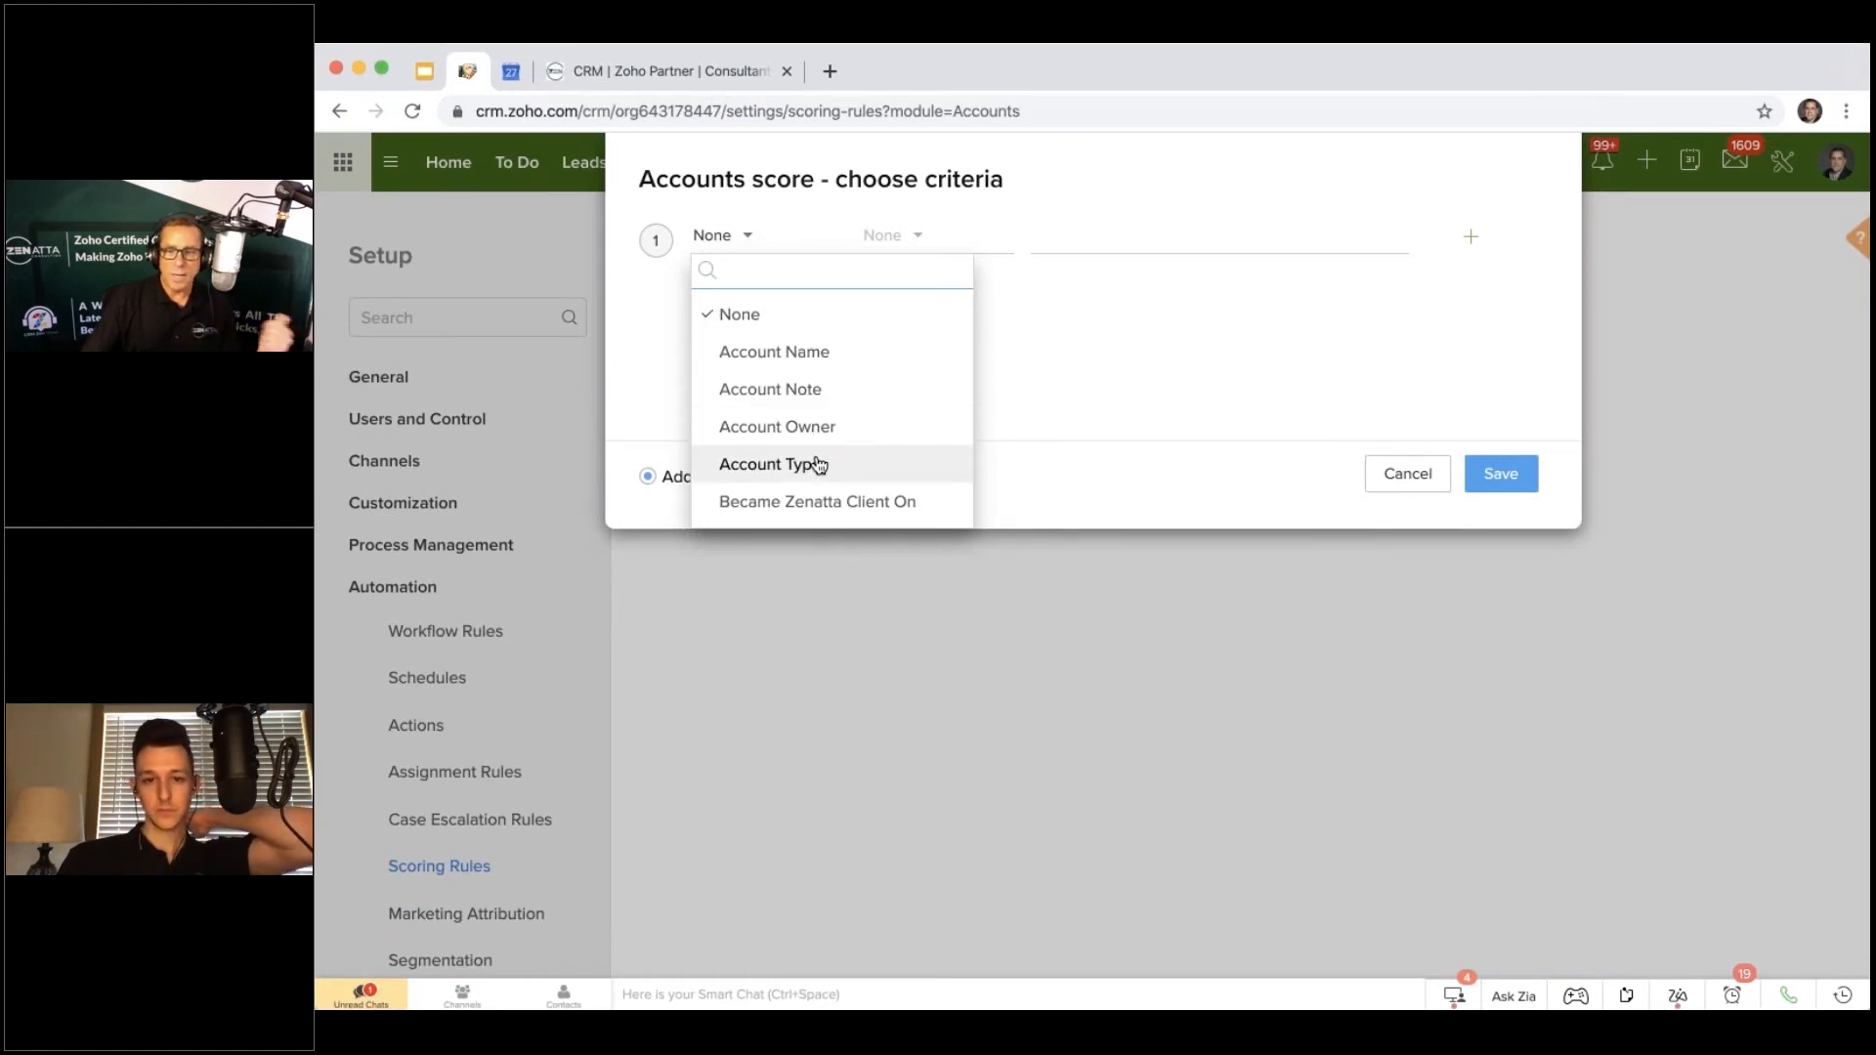
pyautogui.click(1406, 473)
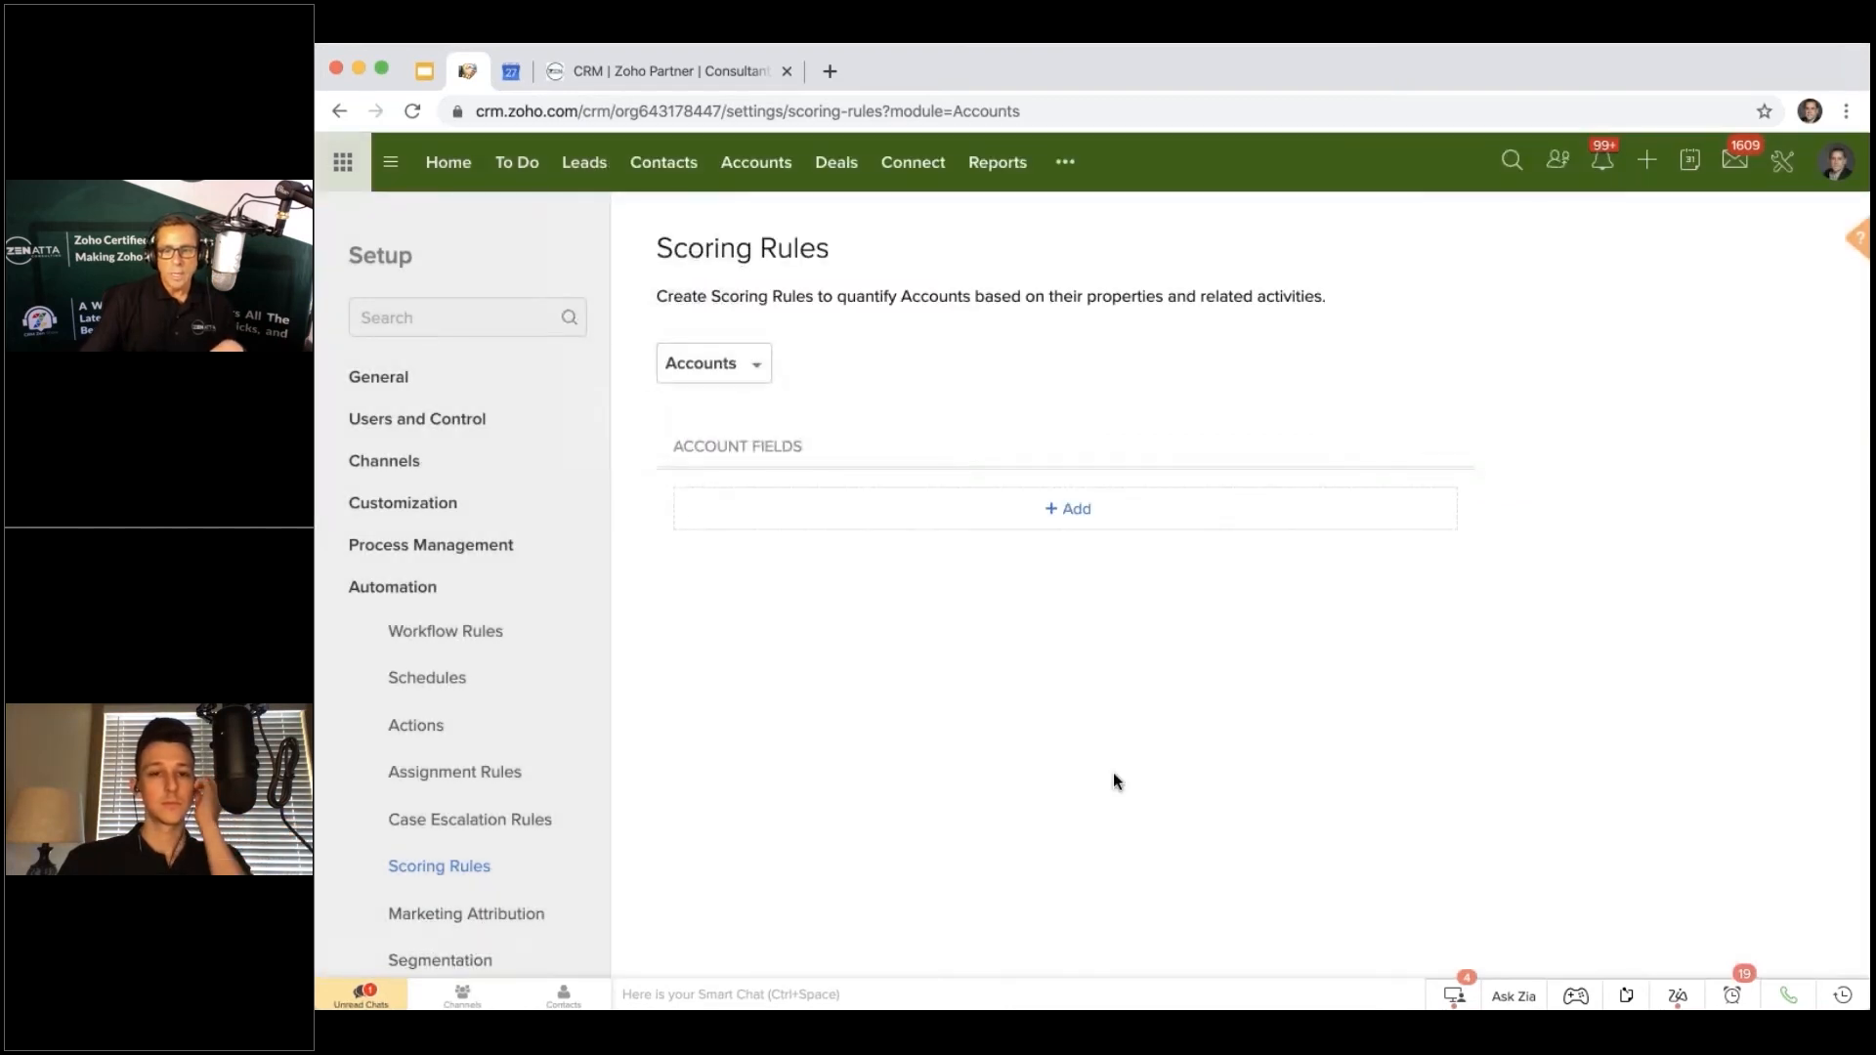